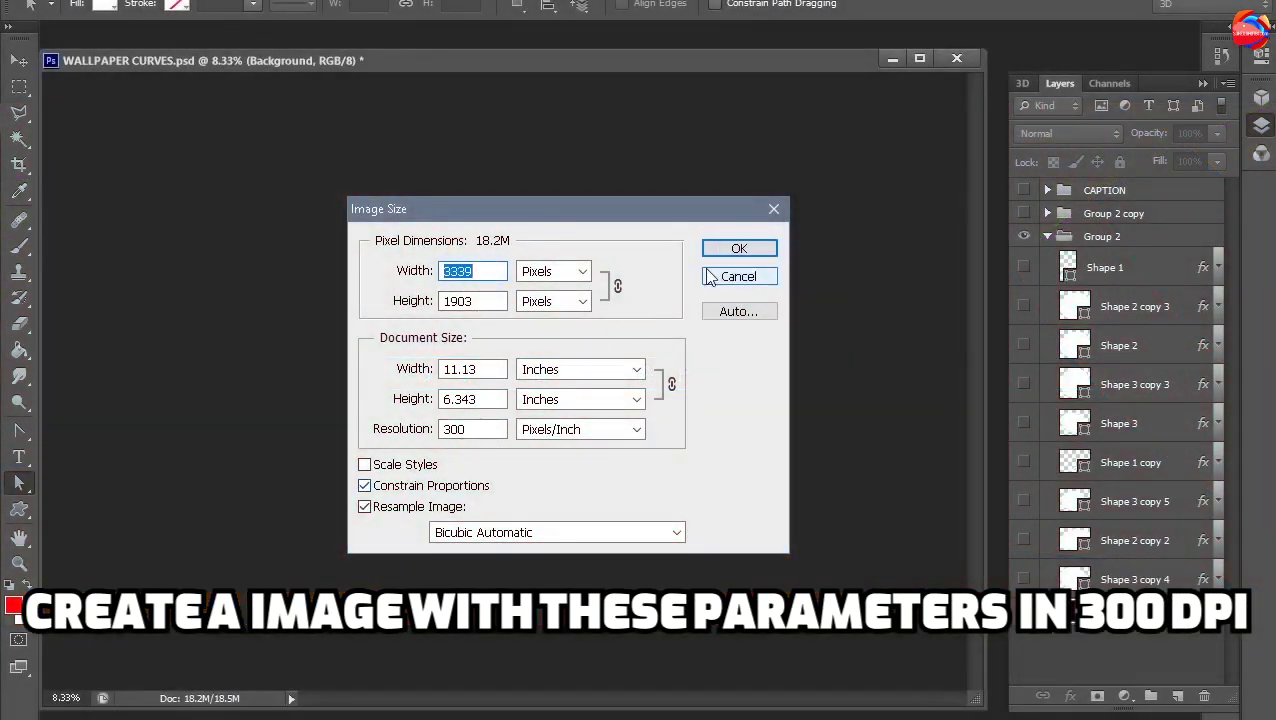
Keep the 3339 × 1903 px, 300 pixels/inch image size and zoom in on the canvas
click(717, 251)
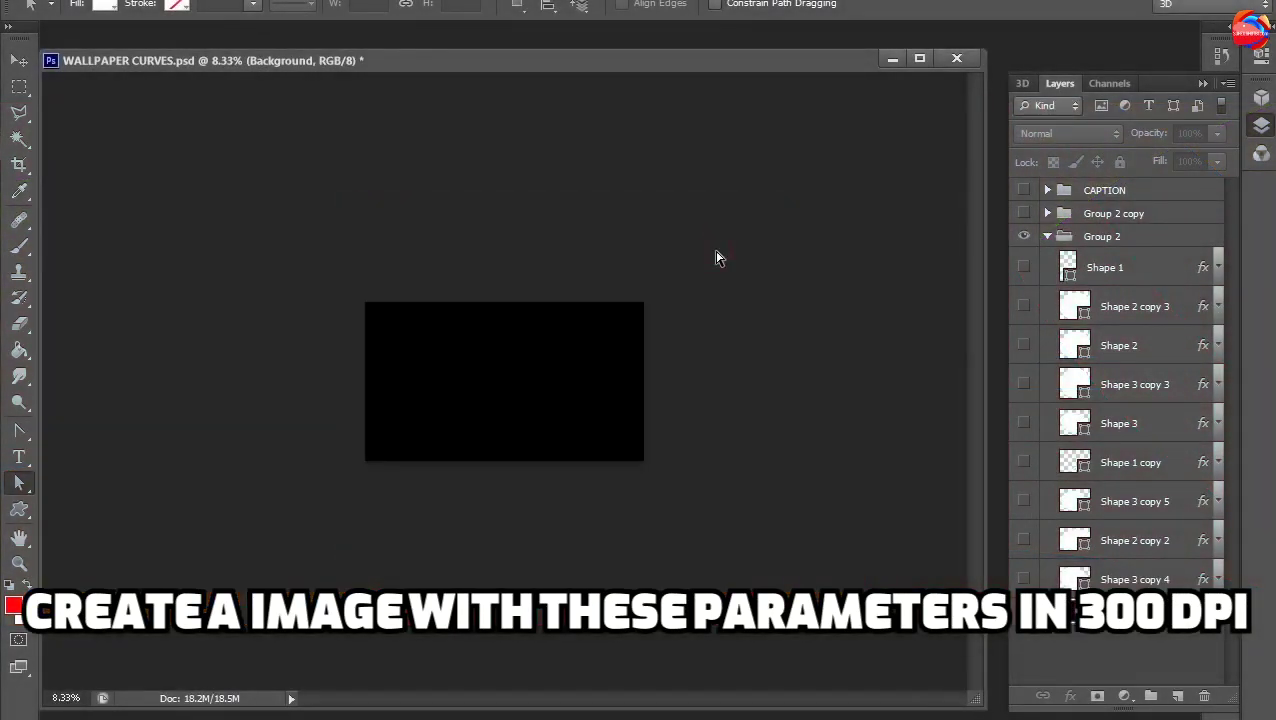
key(ctrl+plus)
Duplicate the Background layer and paste the copied gradient layer style onto Background copy
key(ctrl+j)
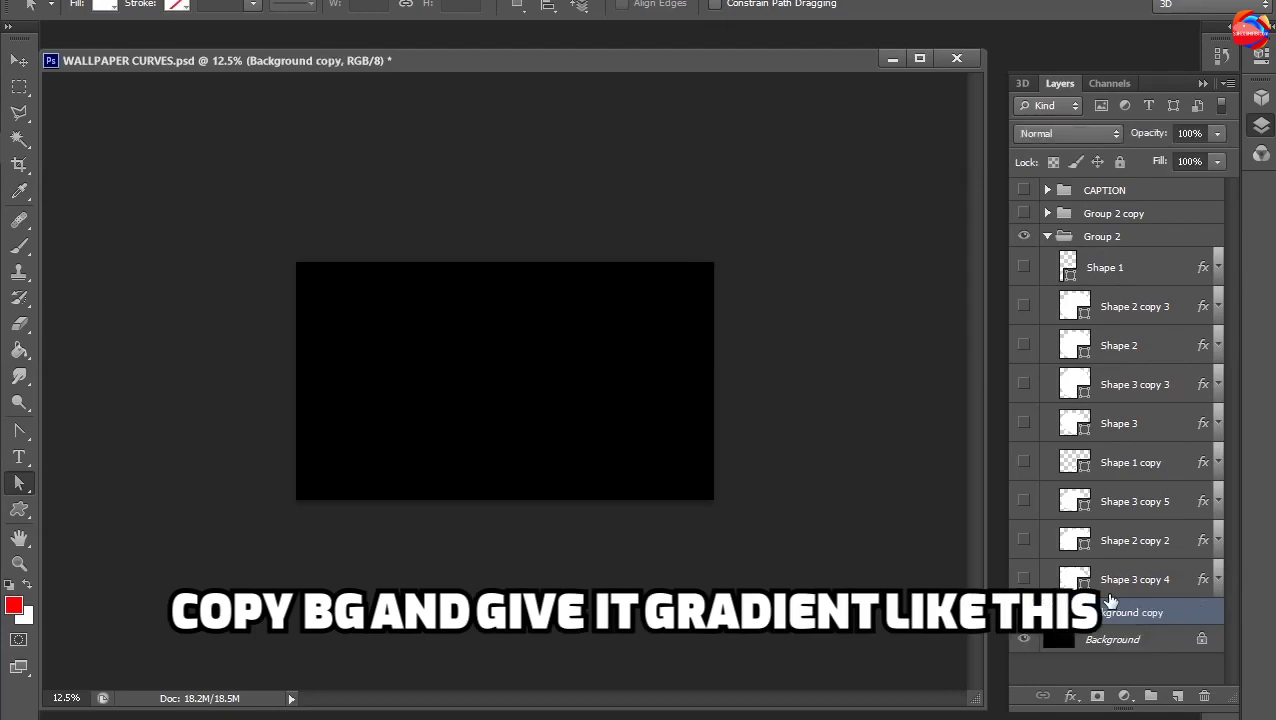
right_click(1172, 621)
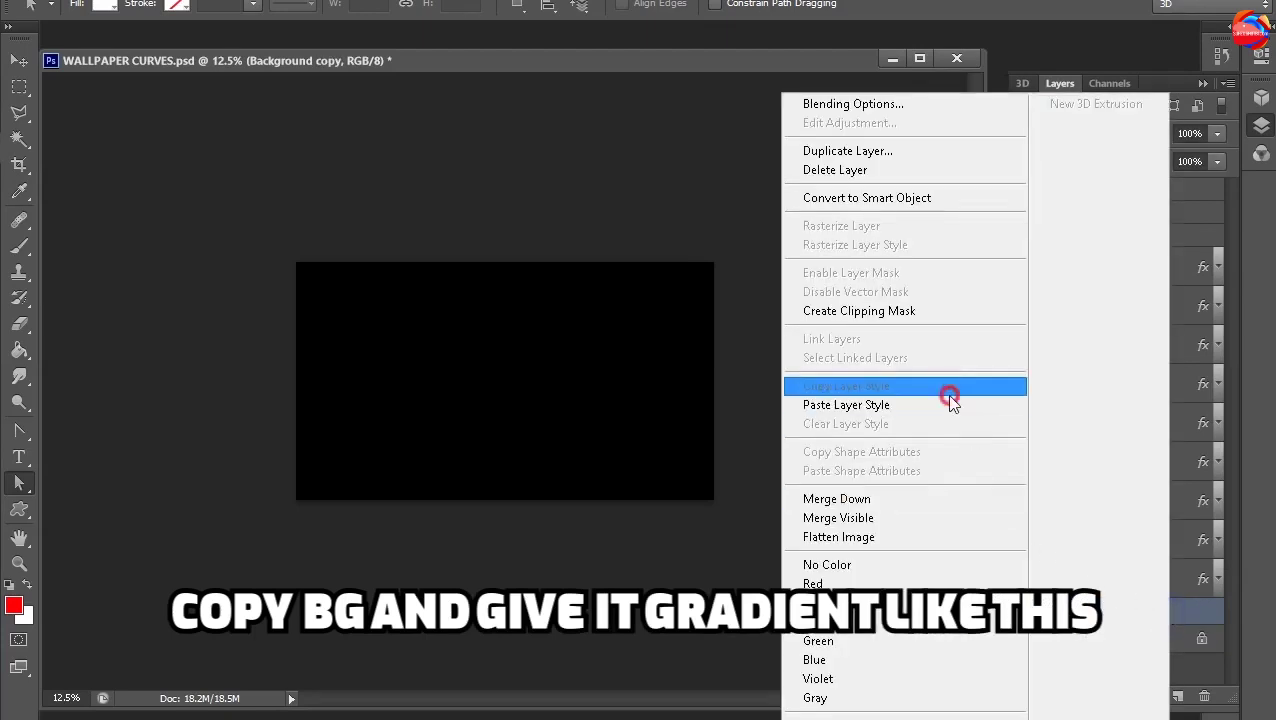
click(948, 406)
Open Background copy's Gradient Overlay gradient and keep its yellow first colour stop
double_click(1208, 613)
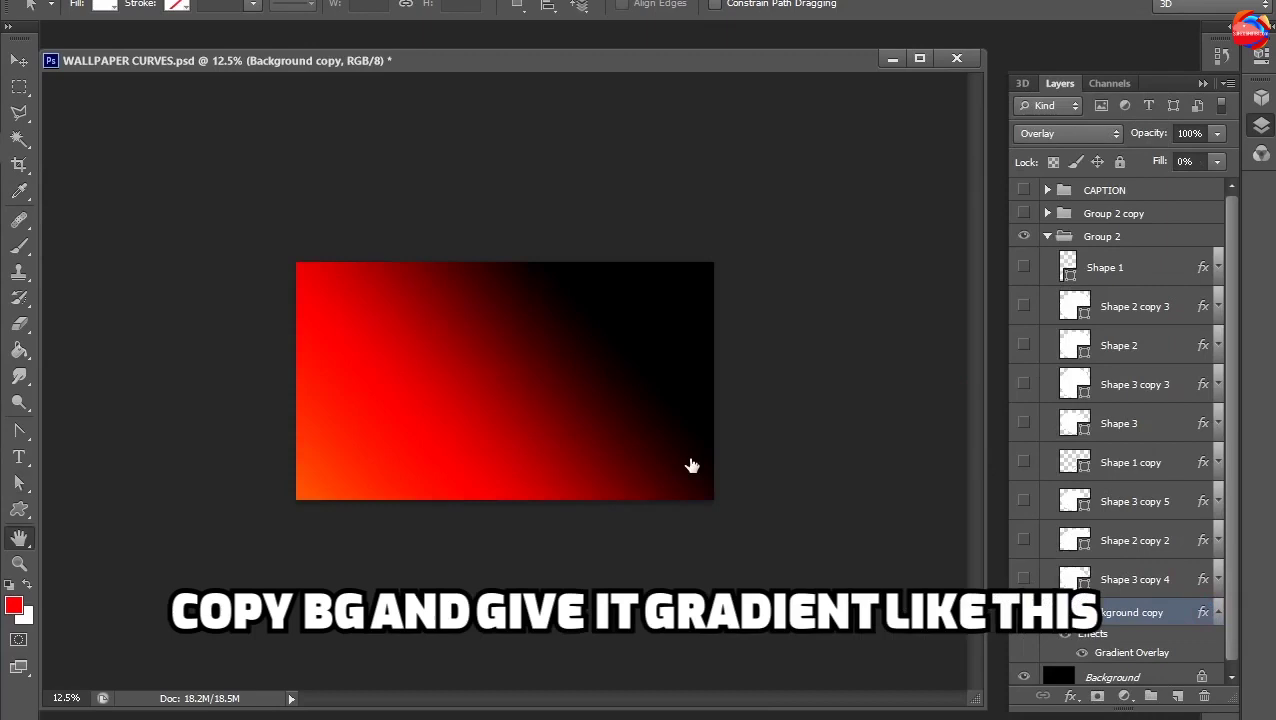
click(781, 534)
click(1048, 388)
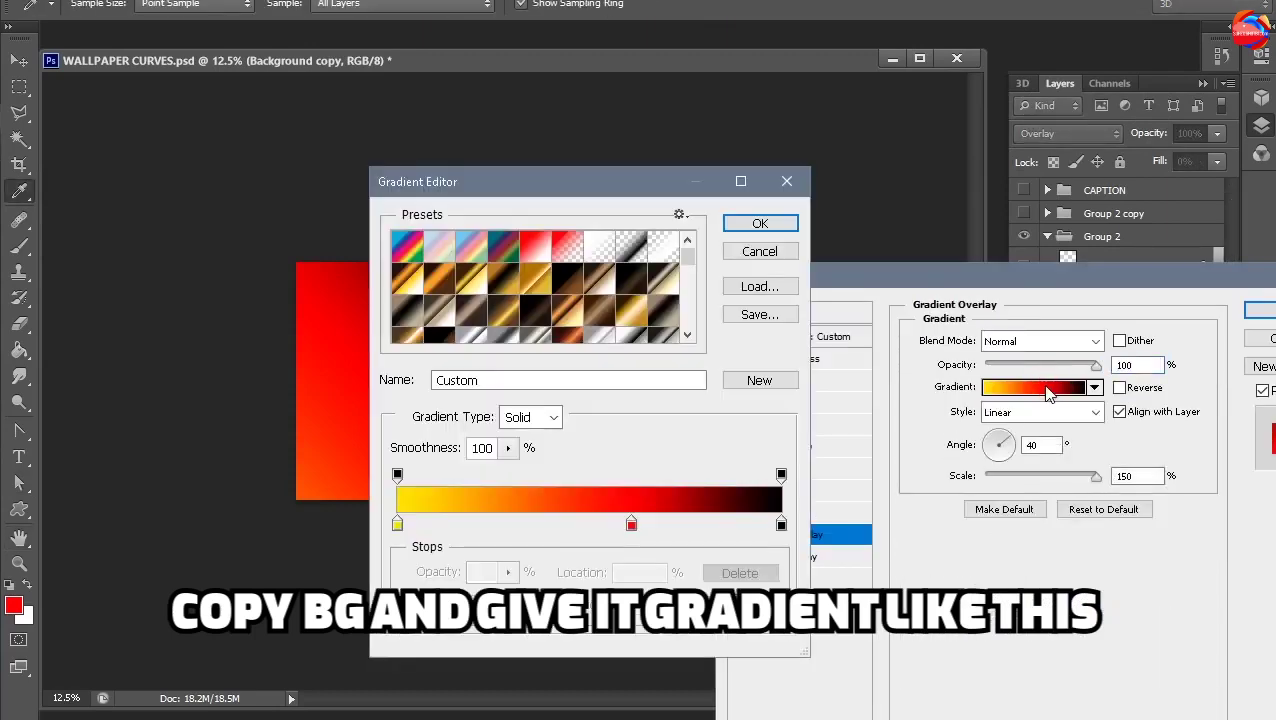
click(397, 525)
double_click(397, 525)
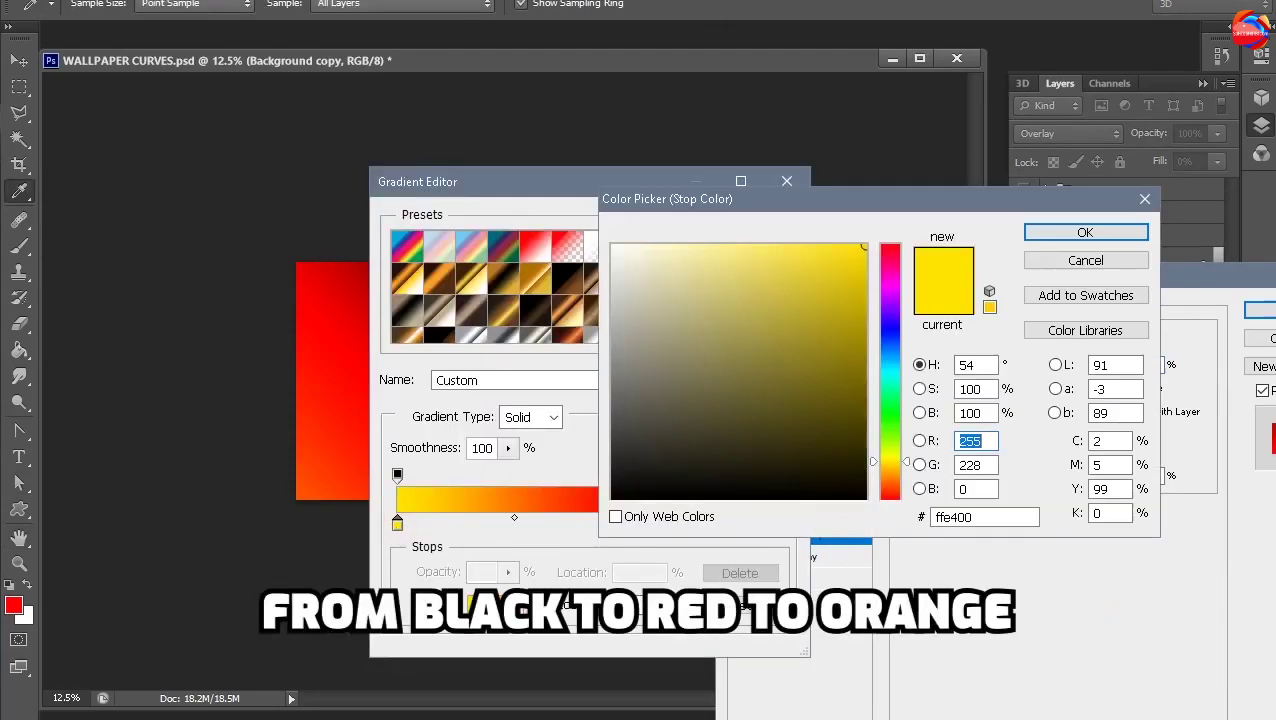
click(1064, 264)
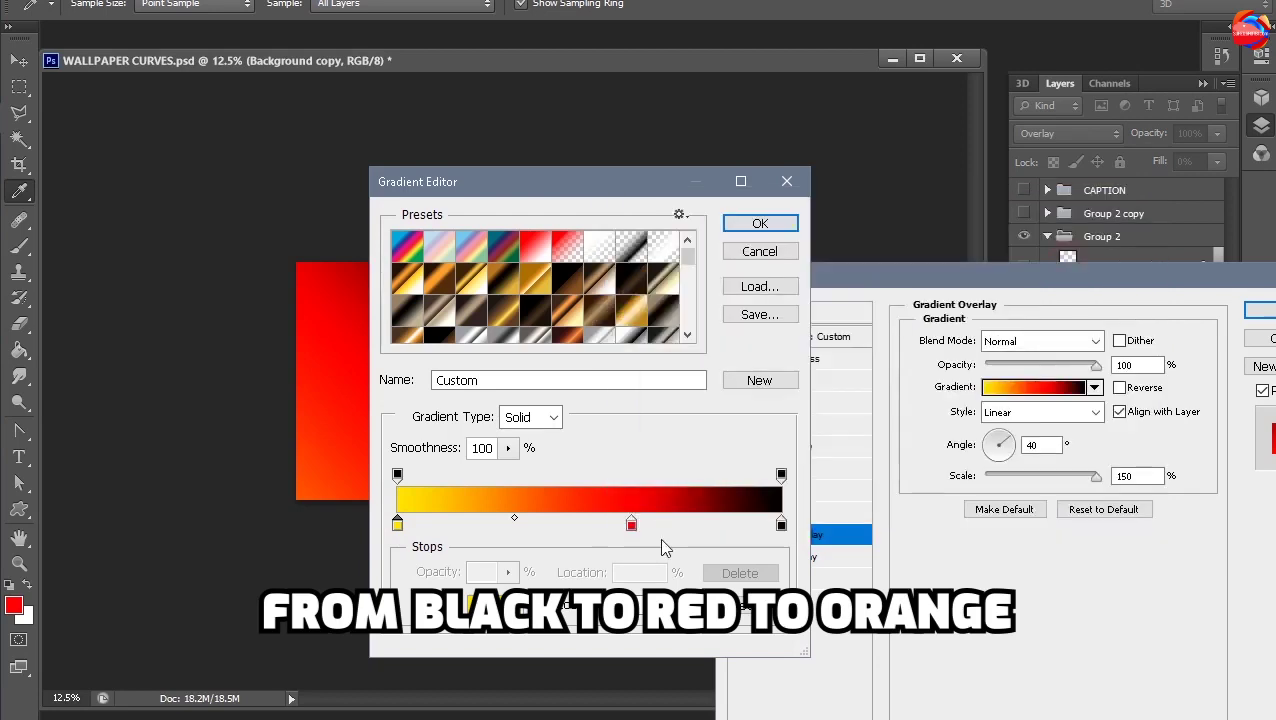
Keep the red and black stops and apply the yellow-red-black gradient overlay
double_click(631, 524)
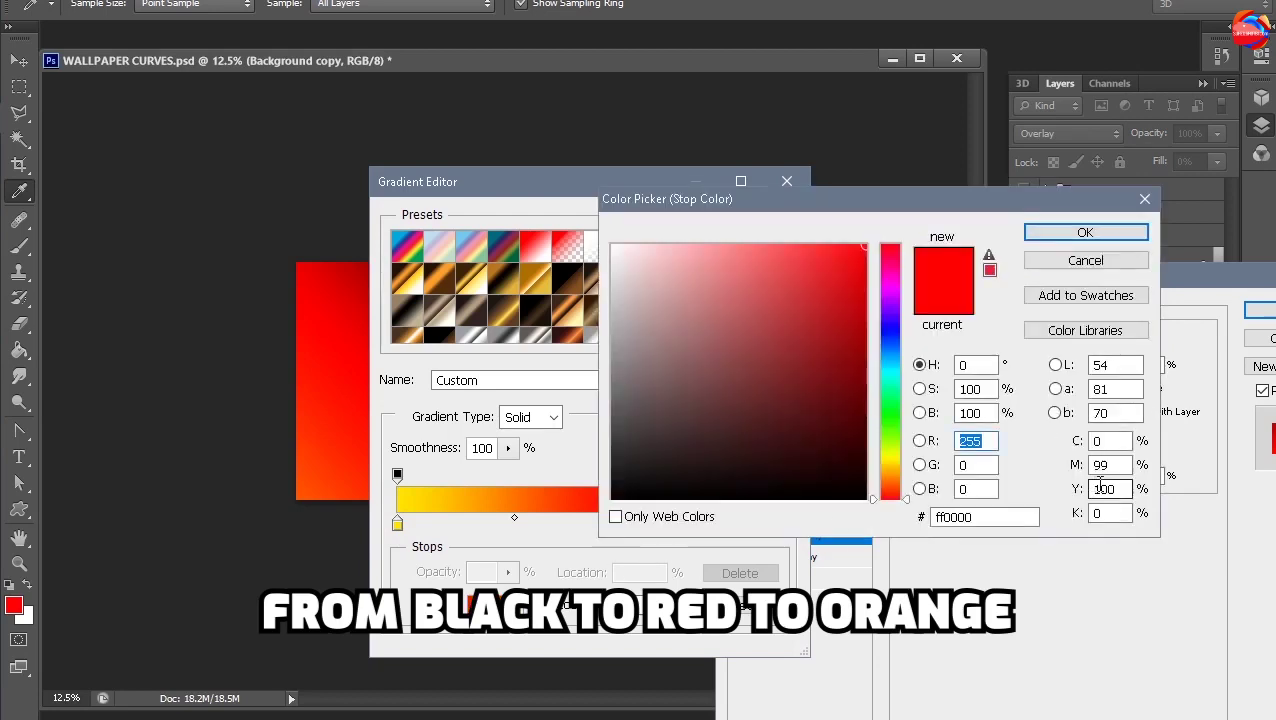
click(1085, 260)
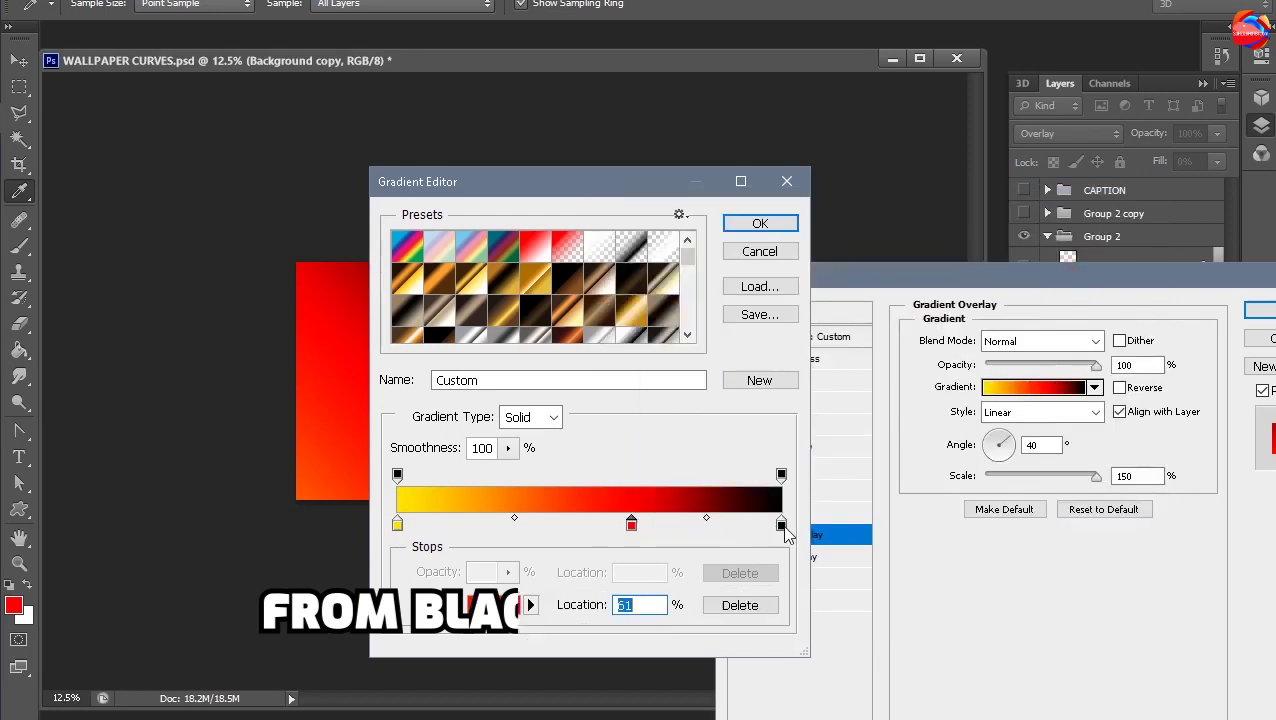
double_click(782, 525)
click(1120, 262)
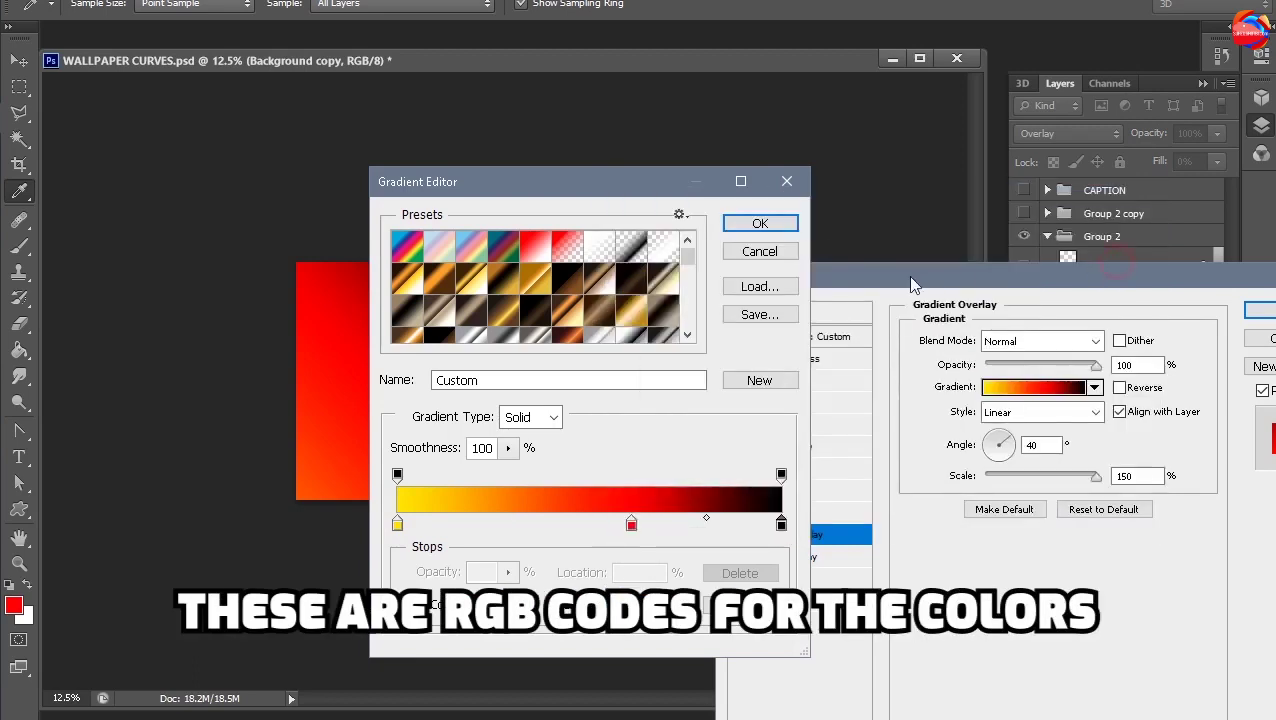
click(768, 224)
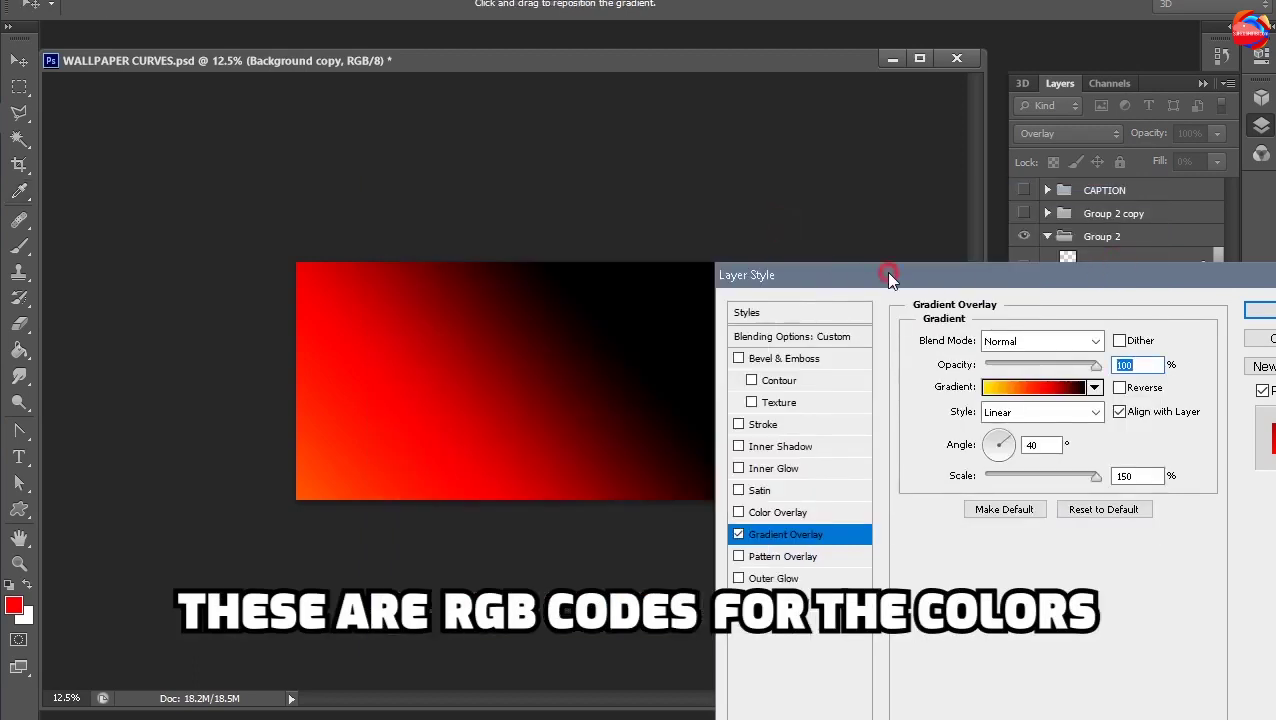
drag(885, 270, 733, 208)
click(1116, 248)
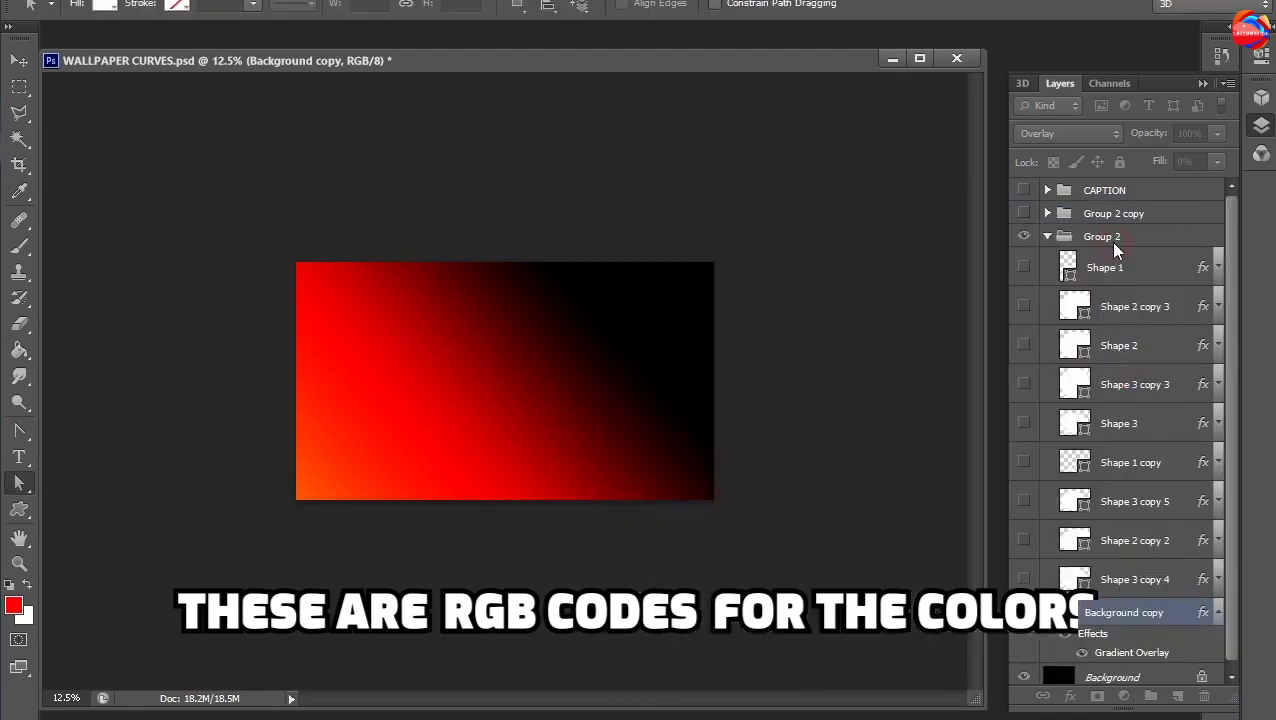
Show Shape 3 copy 4 and give it a reversed radial Screen gradient overlay
click(1217, 612)
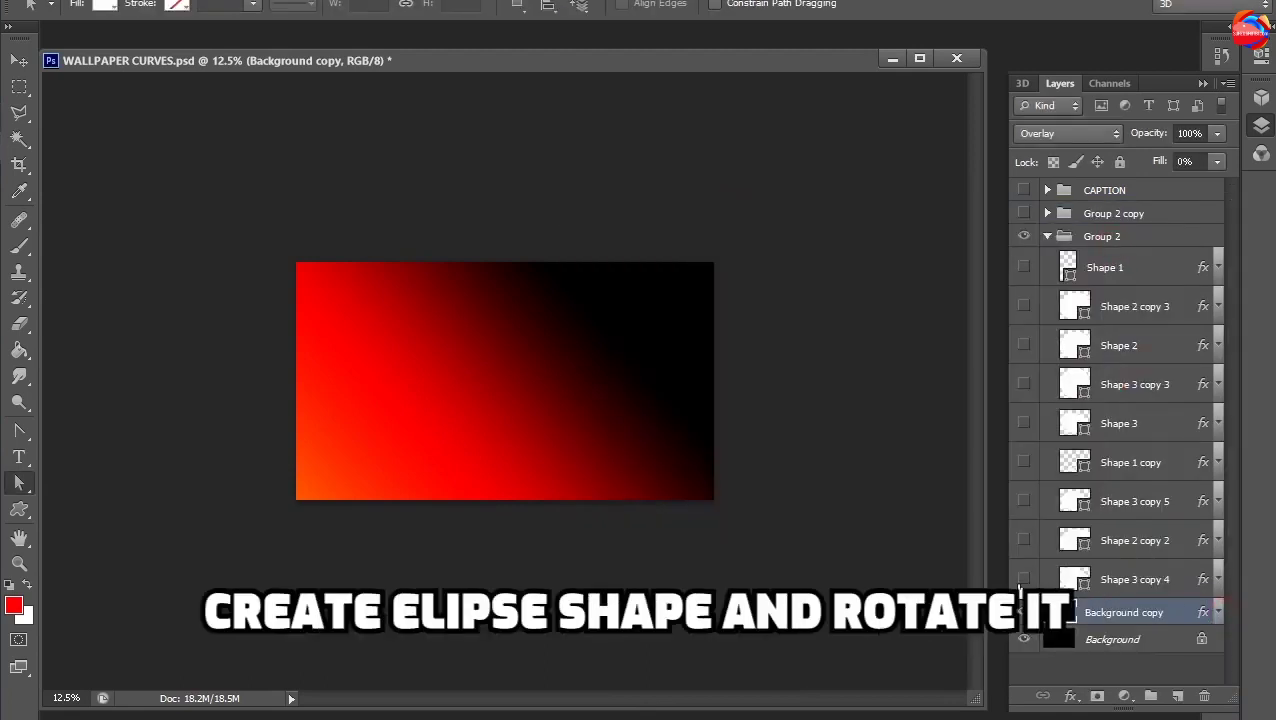
right_click(1150, 579)
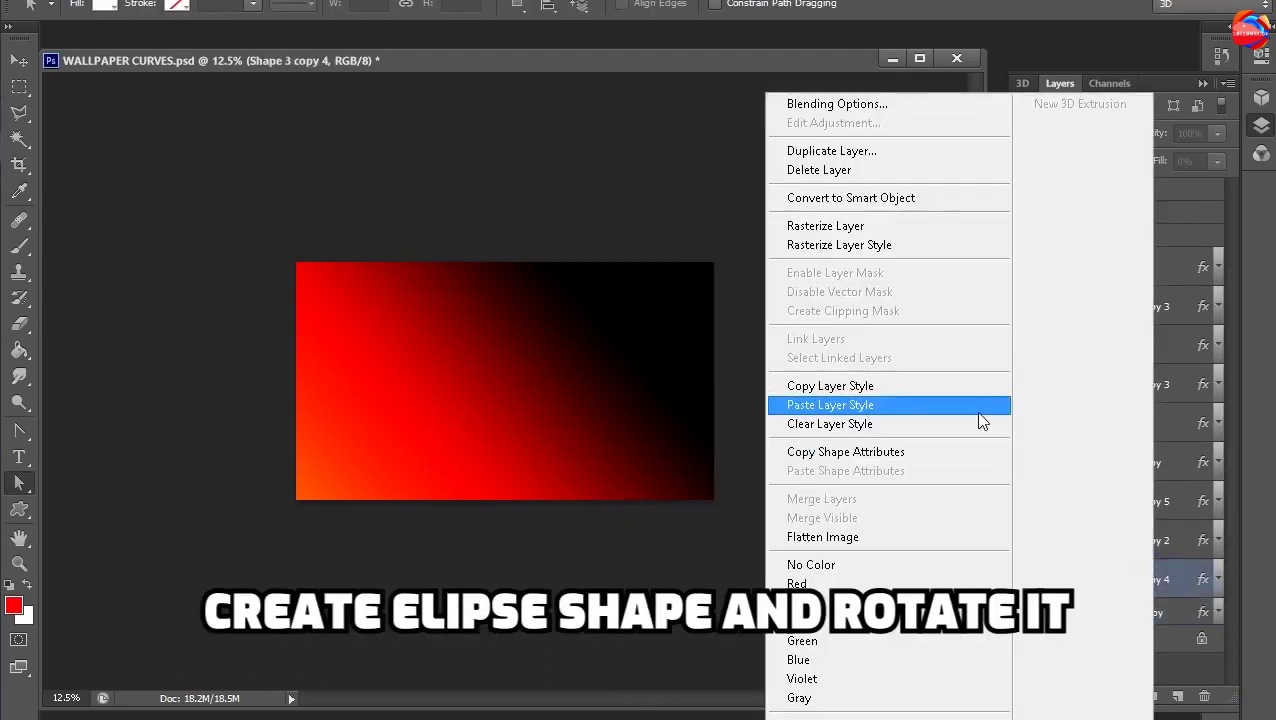
click(955, 393)
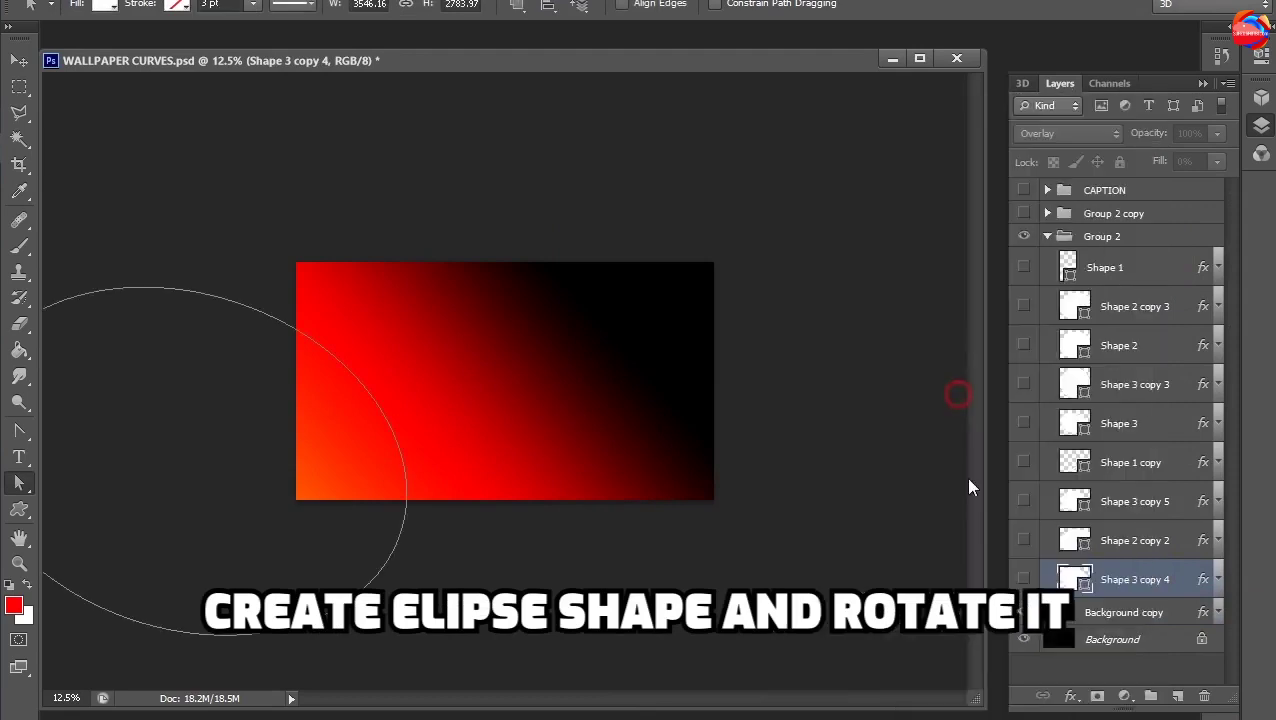
click(1025, 580)
double_click(1206, 580)
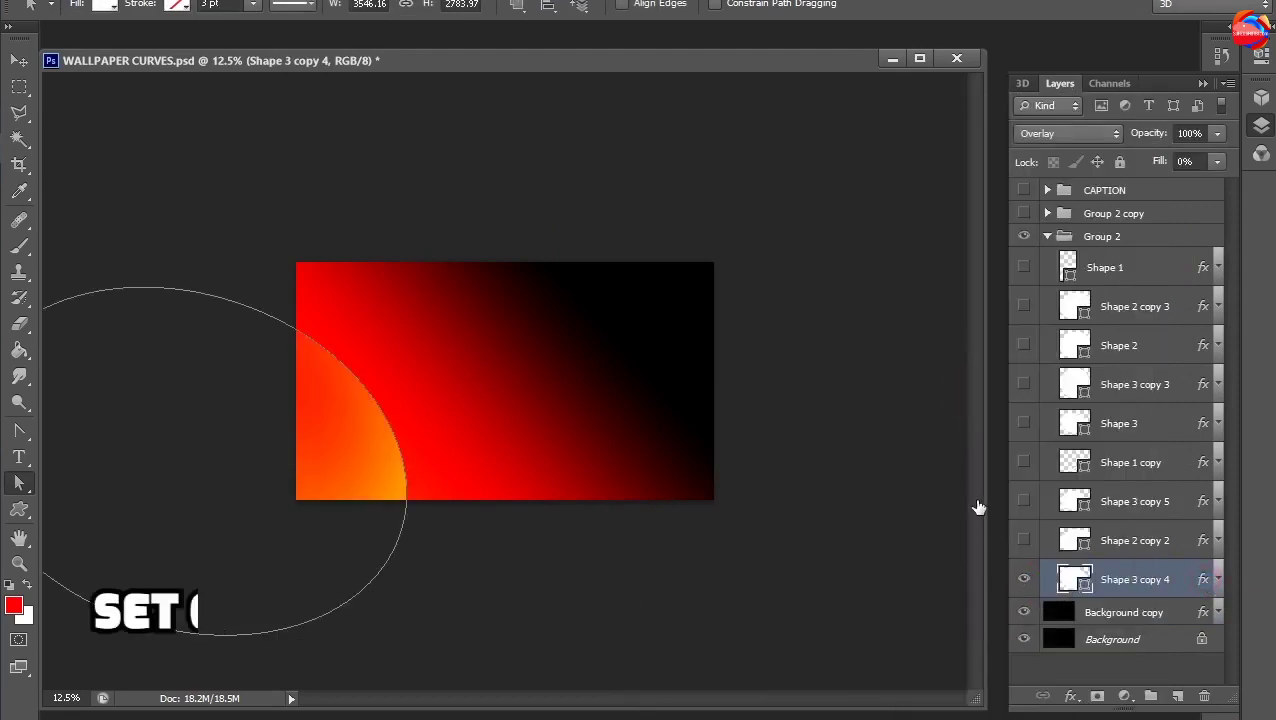
click(648, 476)
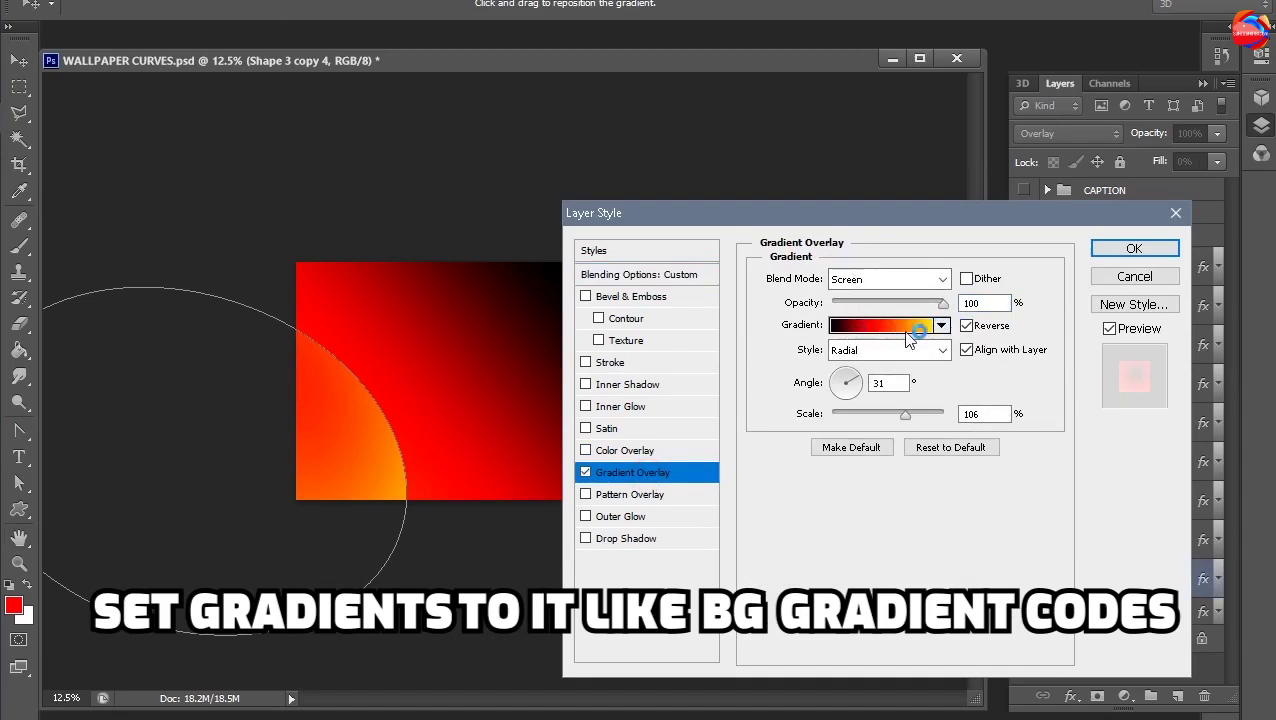
click(760, 251)
click(1134, 249)
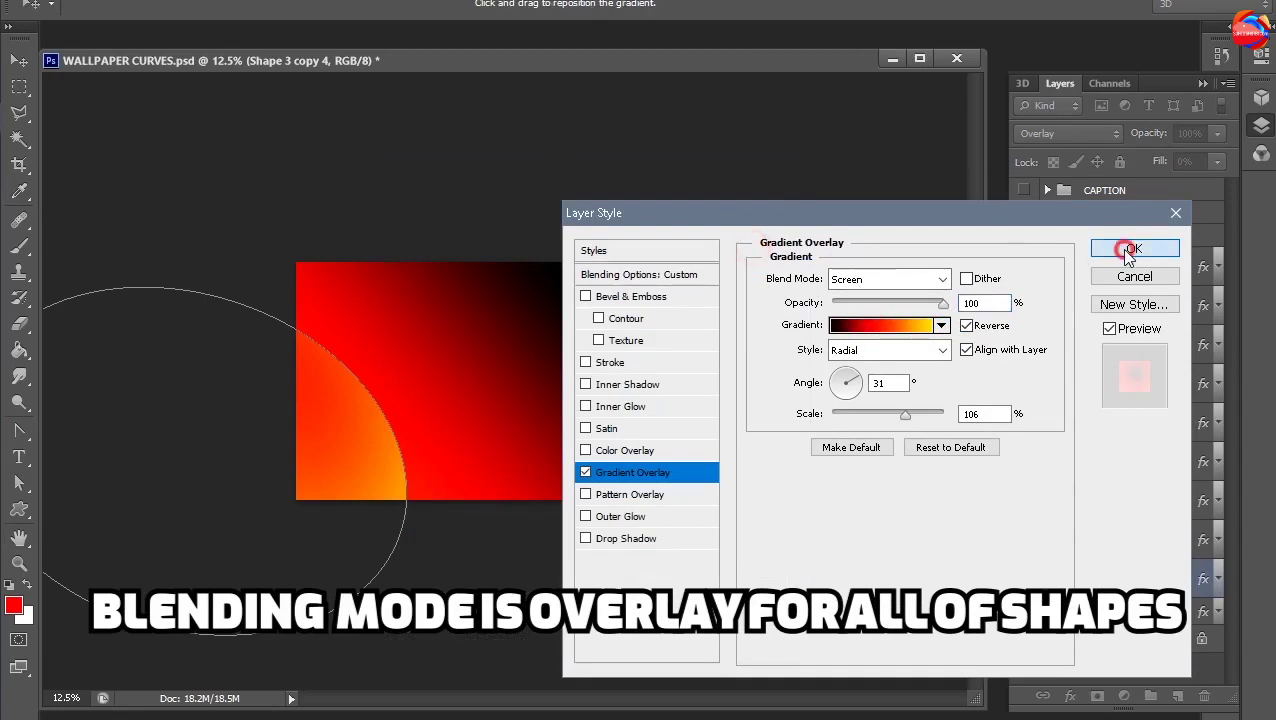
Reposition the Shape 3 copy 4 ellipse at the canvas's left edge
key(a)
drag(184, 420, 352, 388)
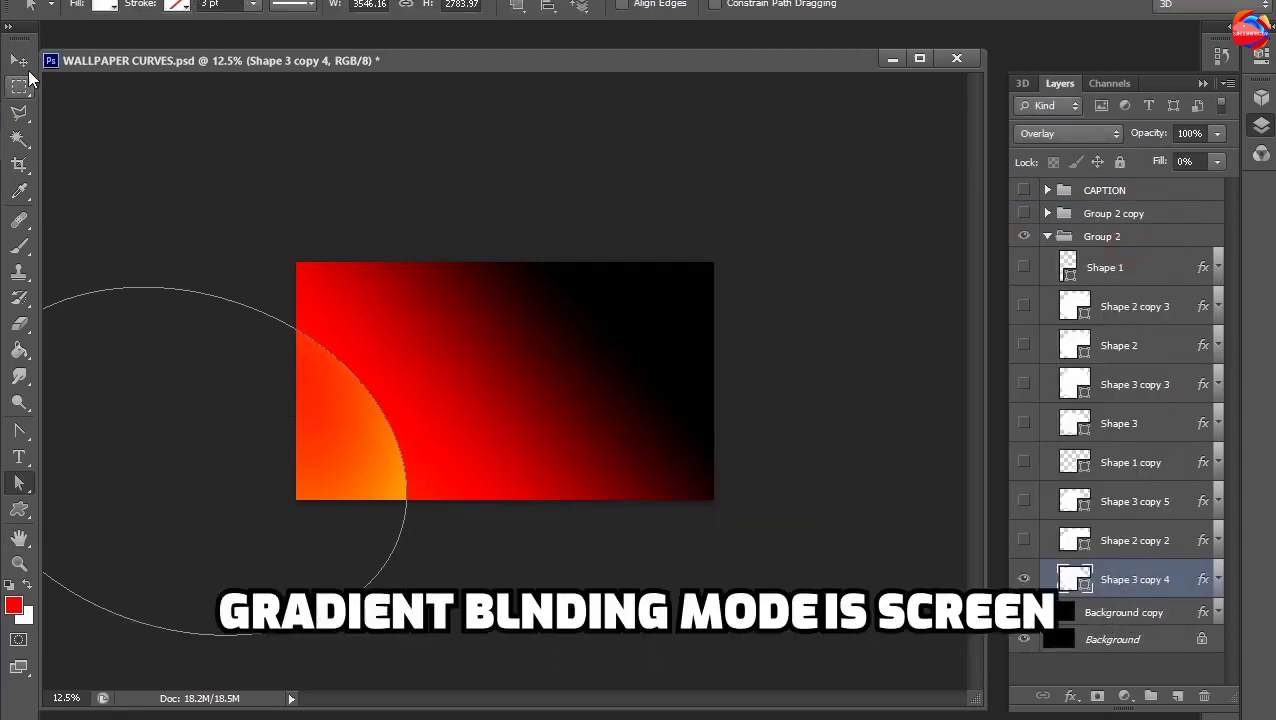
key(v)
mouse_move(157, 433)
mouse_down()
mouse_move(590, 279)
mouse_move(477, 344)
mouse_move(541, 375)
mouse_up()
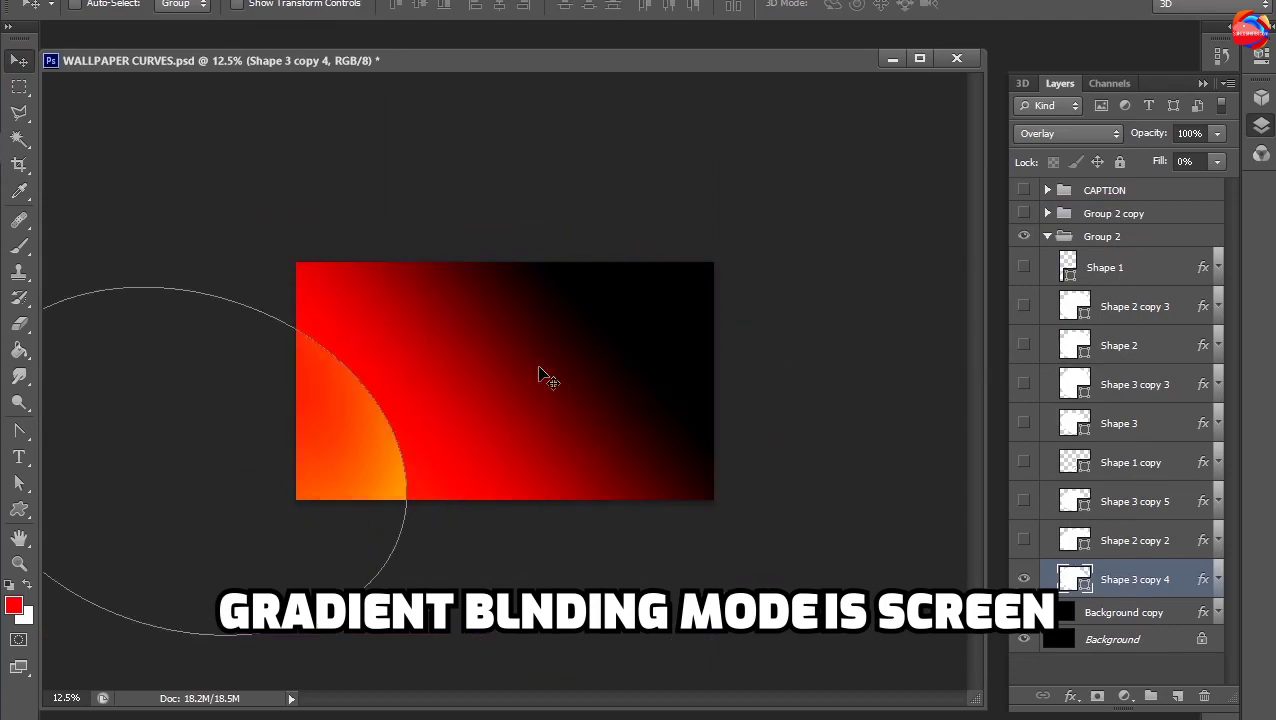
Show Shape 2 copy 2 and move its ellipse over the canvas's left side
click(1024, 540)
click(1133, 543)
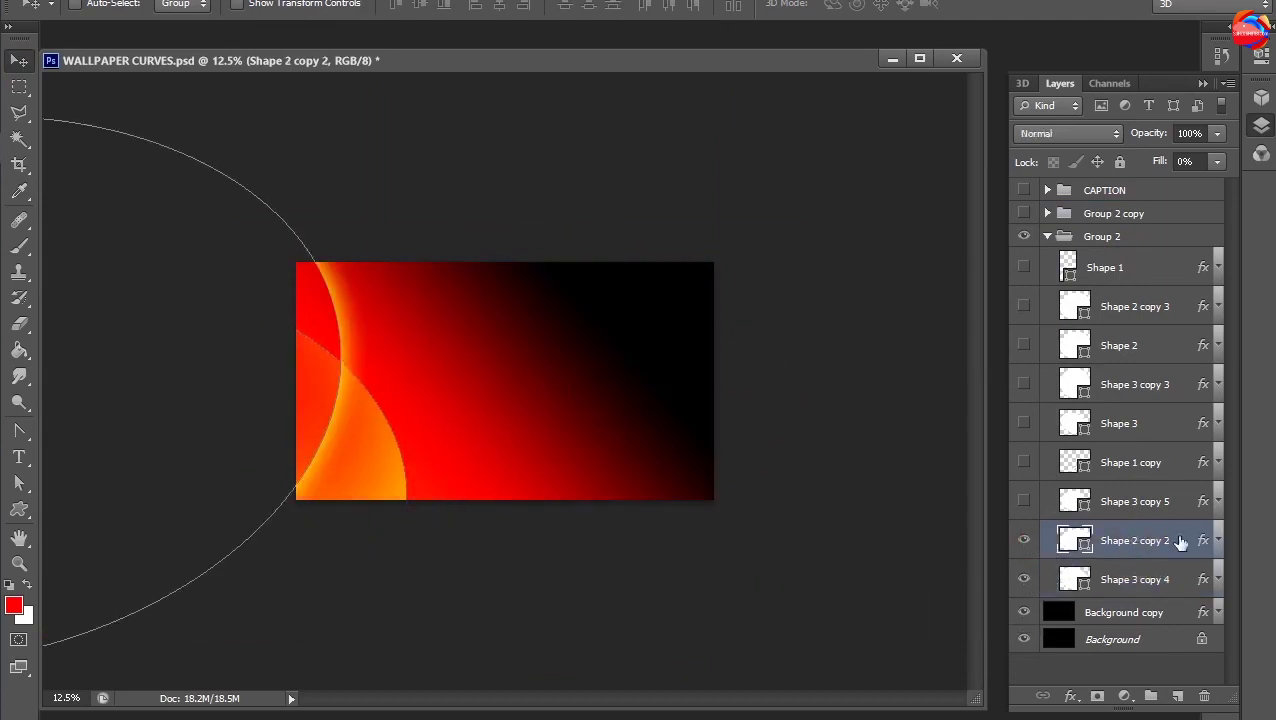
drag(170, 398, 735, 382)
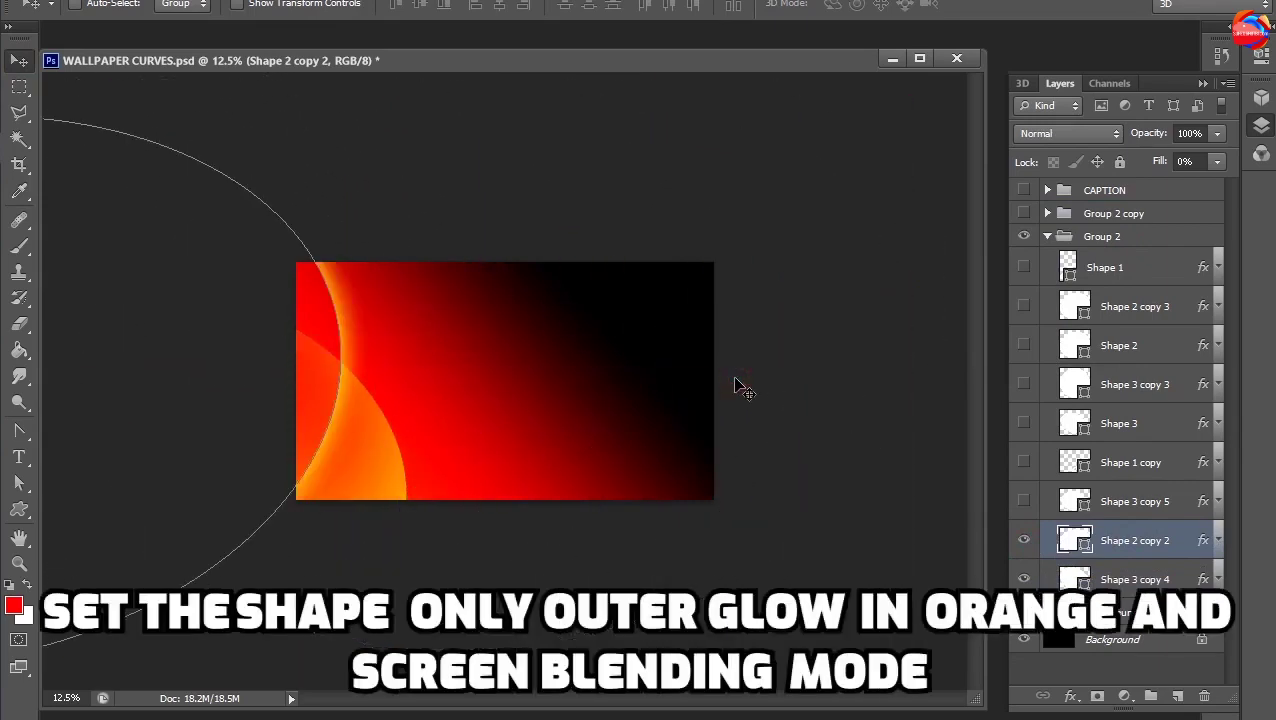
Give Shape 2 copy 2 a yellow outer glow and compare it on and off
double_click(1205, 543)
click(622, 516)
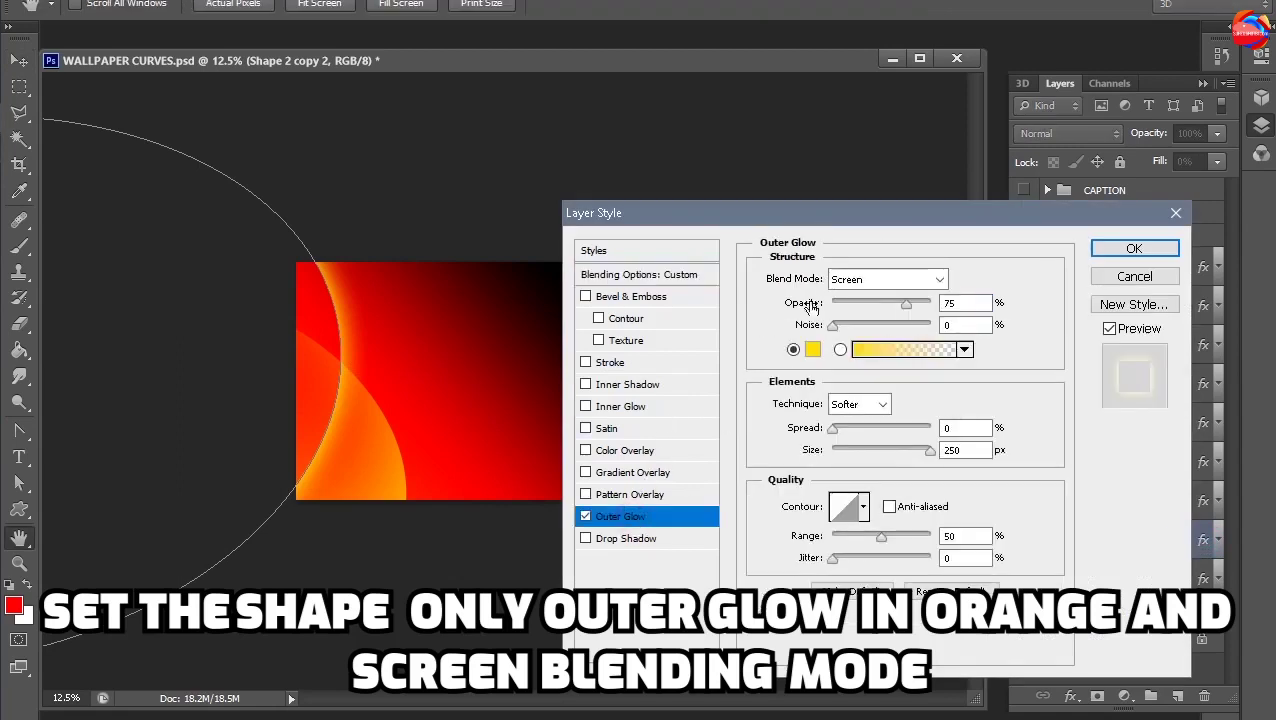
click(809, 350)
drag(983, 527, 938, 520)
click(1083, 230)
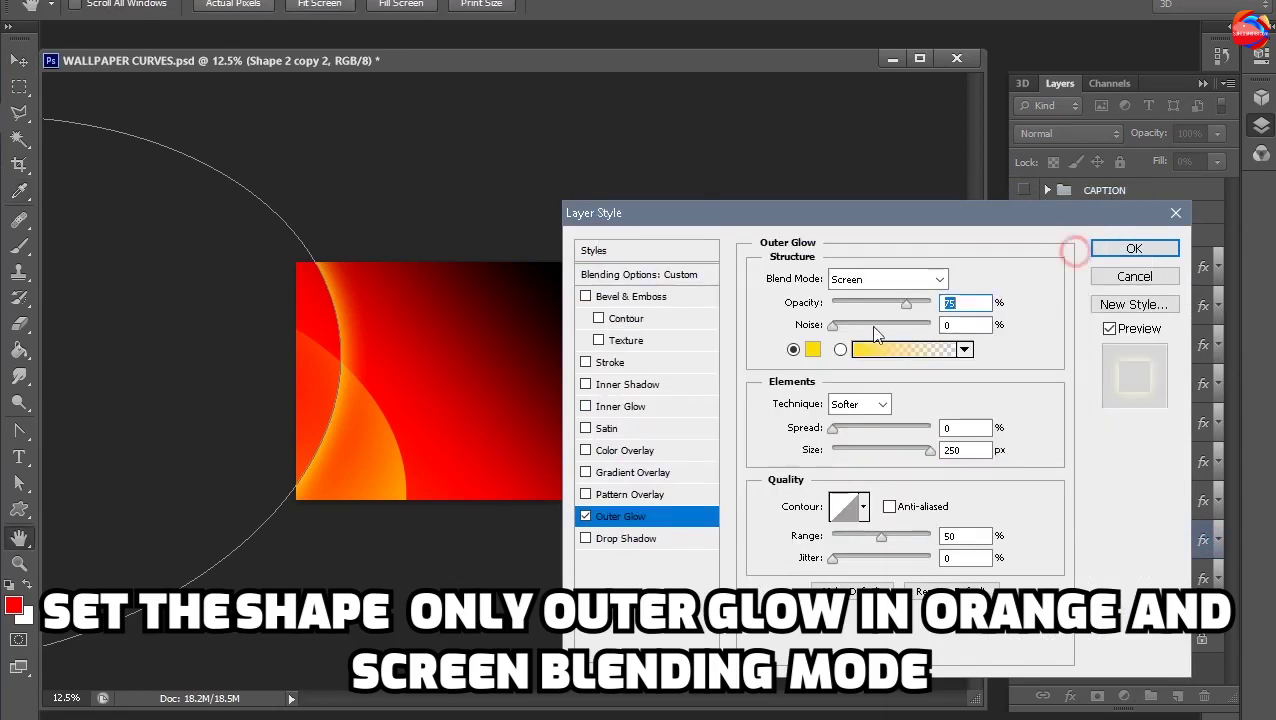
click(1128, 250)
click(1022, 540)
click(1022, 540)
Show Shape 3 copy 5, undo a trial move, and review its gradient overlay and outer glow
click(1023, 501)
click(1130, 508)
mouse_move(347, 256)
mouse_down()
mouse_move(643, 370)
mouse_move(643, 345)
mouse_move(604, 342)
mouse_move(550, 433)
mouse_move(632, 362)
mouse_move(651, 365)
mouse_up()
key(ctrl+z)
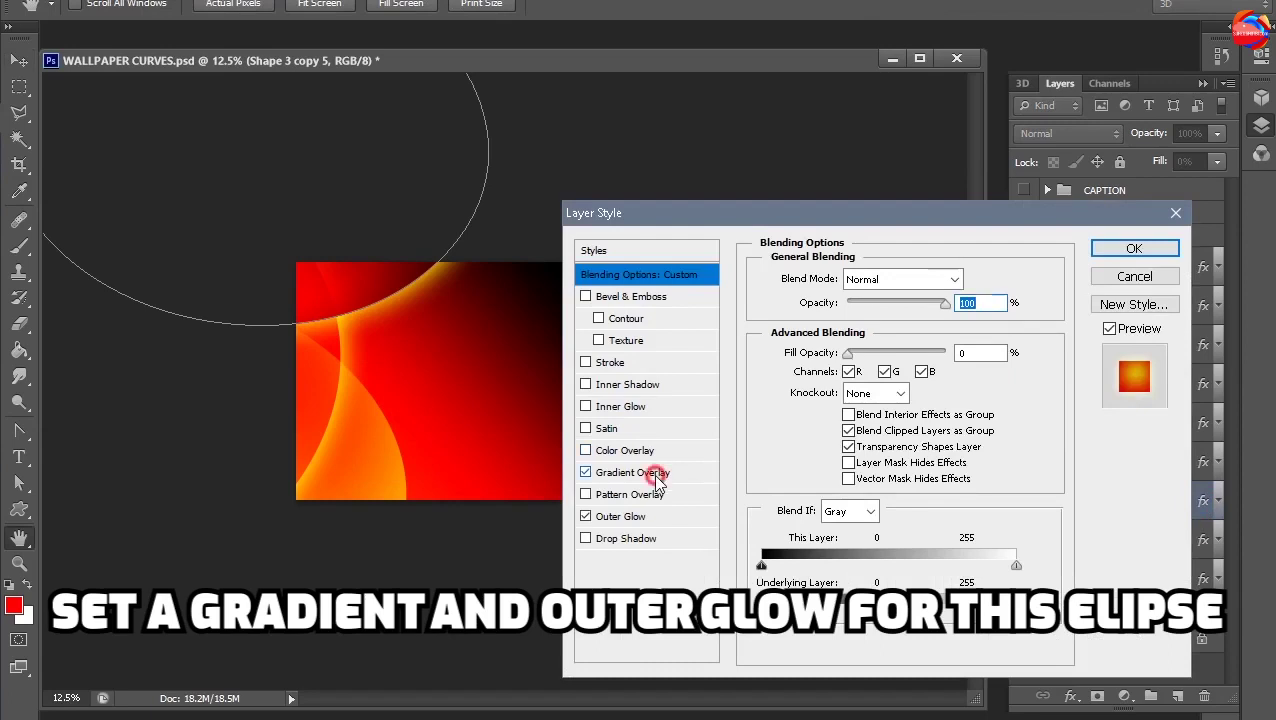
click(656, 476)
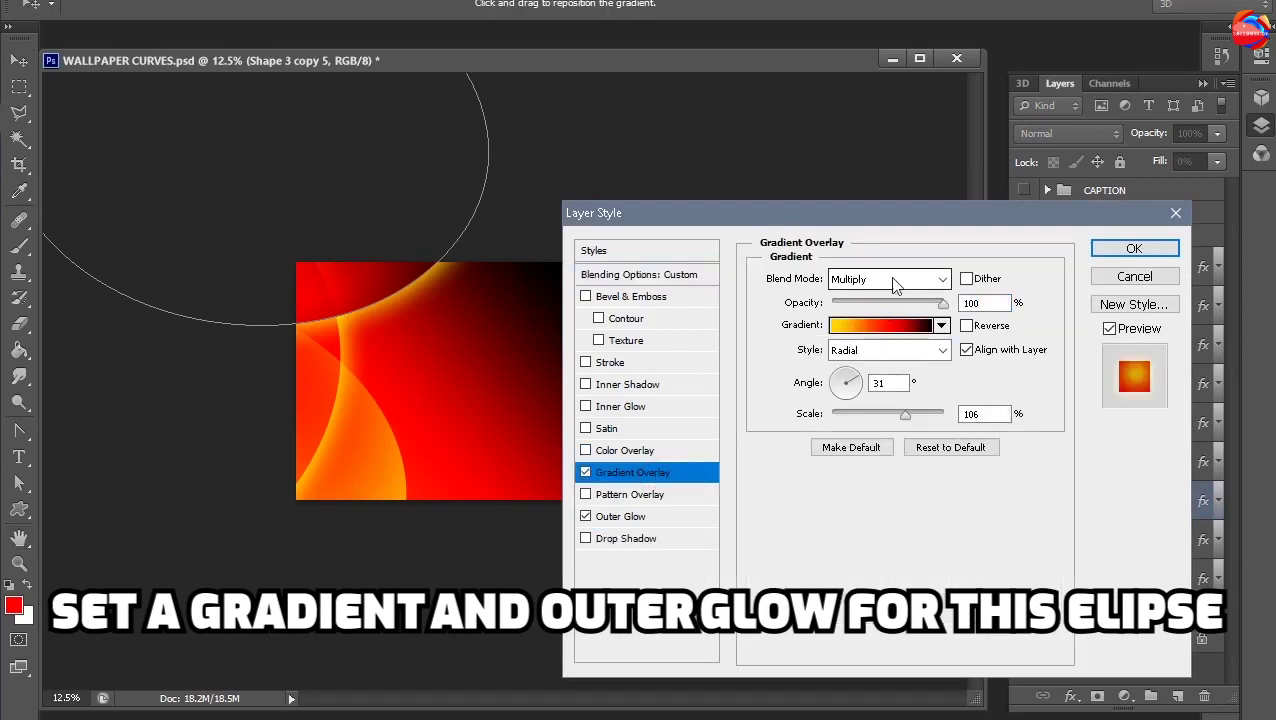
click(643, 518)
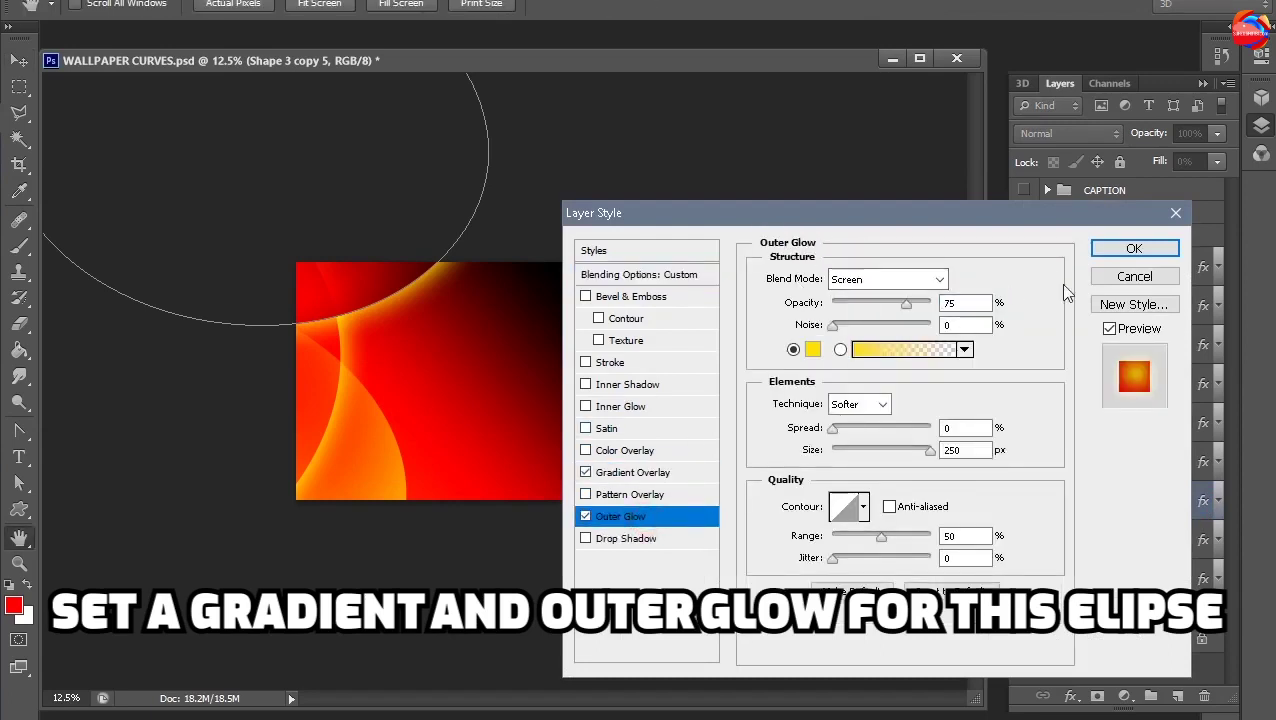
click(1127, 277)
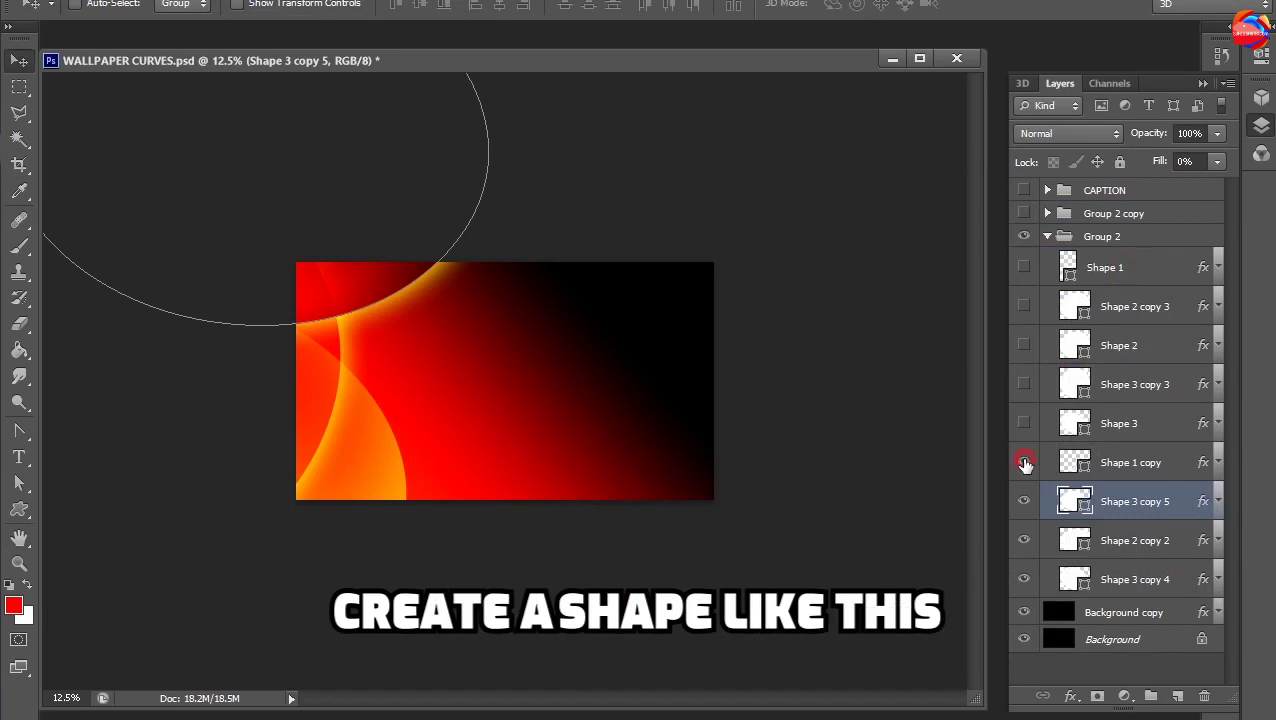
Show the Shape 1 copy swoosh, check its 31° linear gradient overlay, then show Shape 3
click(1024, 463)
click(1136, 463)
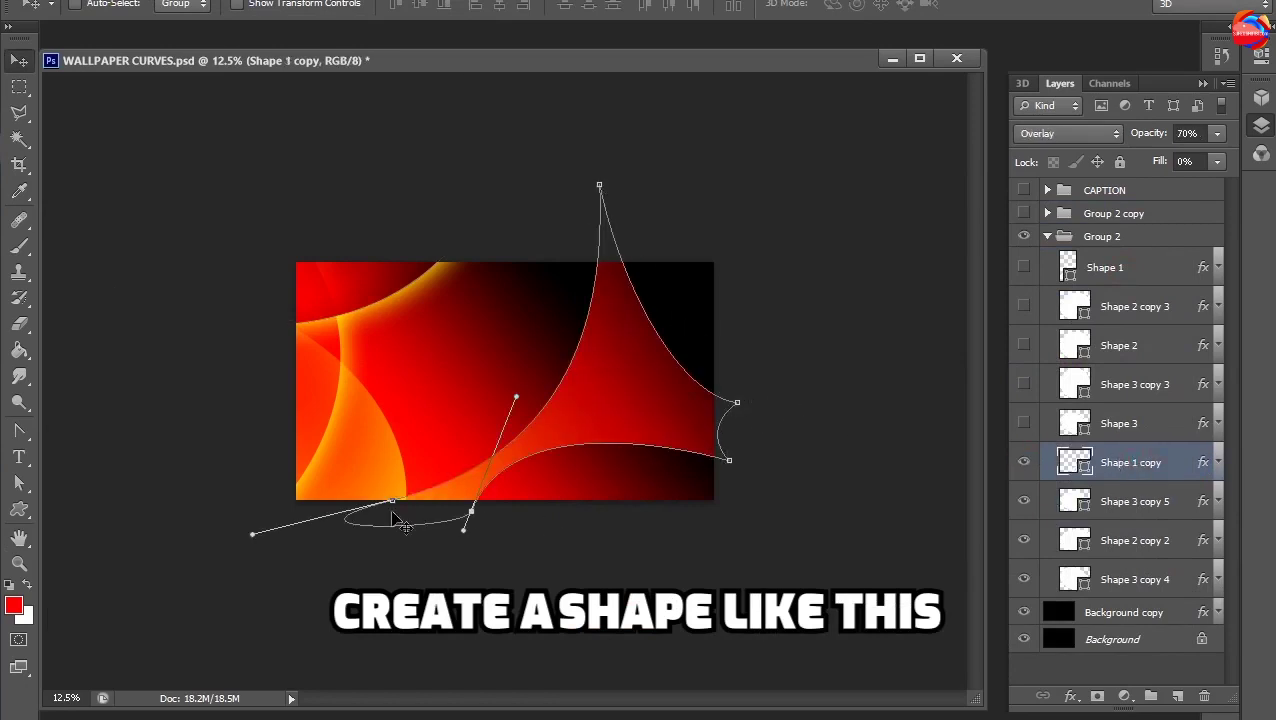
double_click(1200, 463)
click(630, 472)
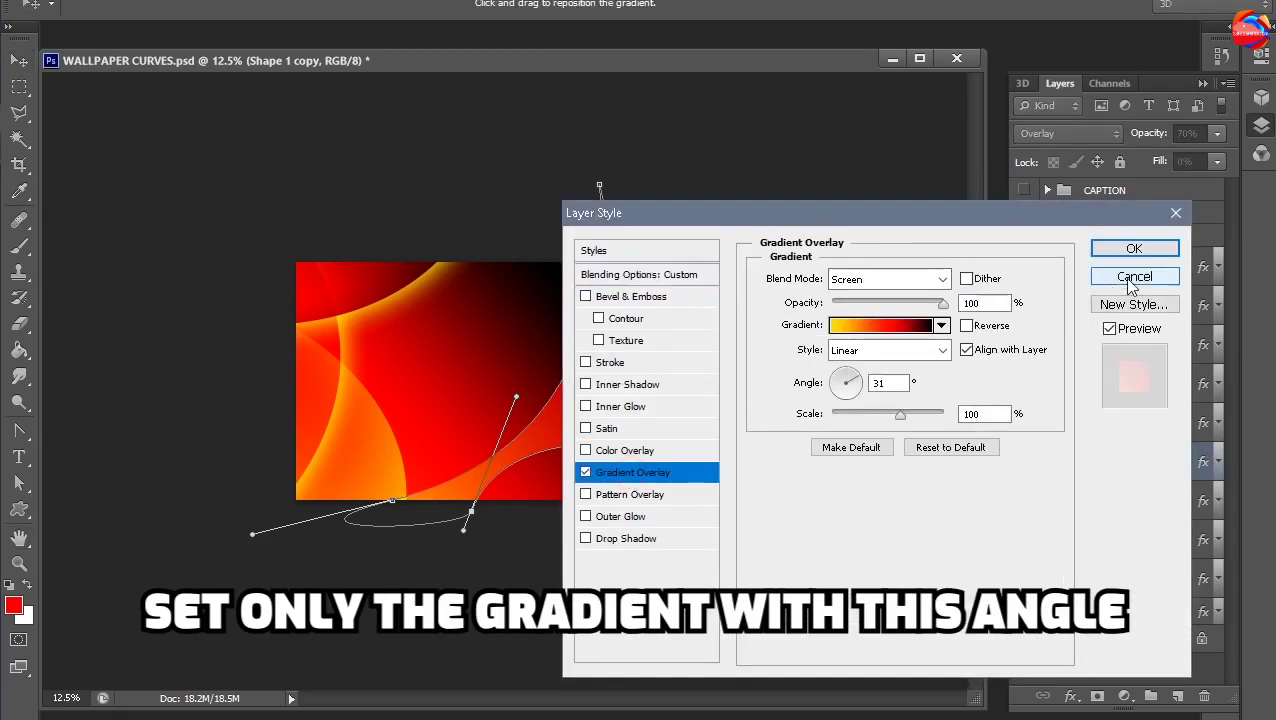
click(1124, 279)
click(1070, 423)
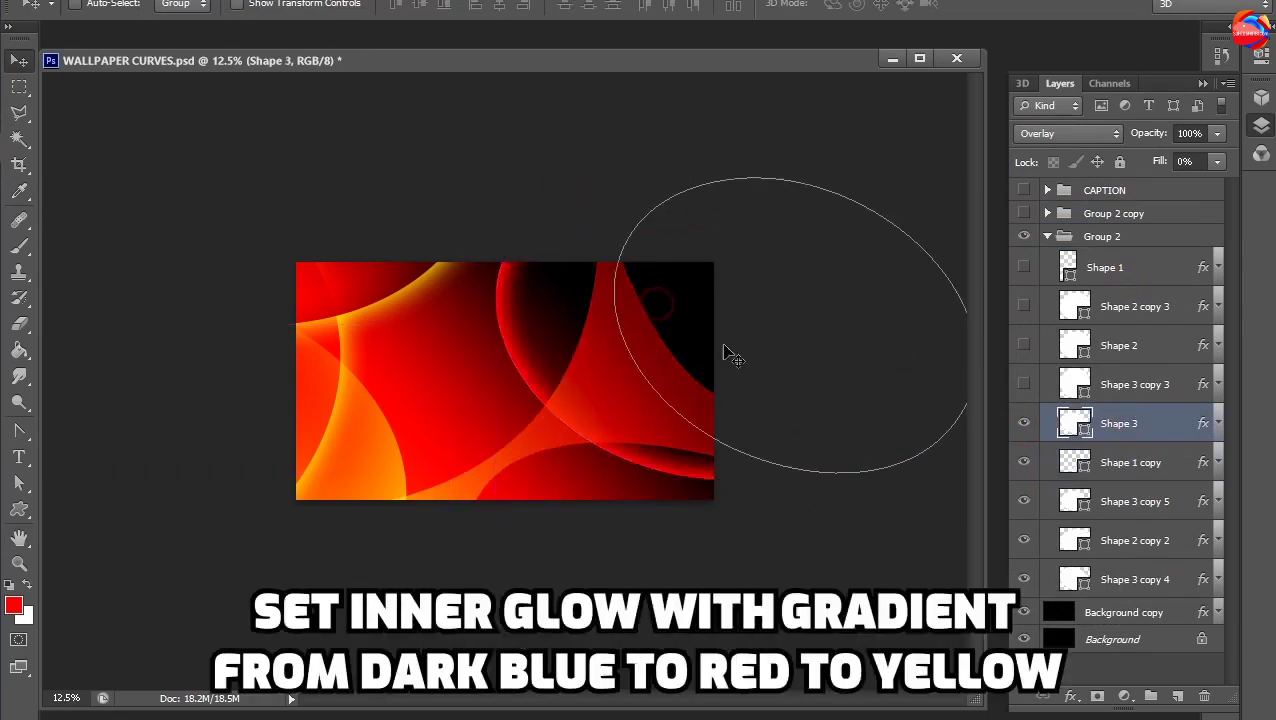
Add a red 250 px inner glow to the Shape 3 ellipse
double_click(1200, 425)
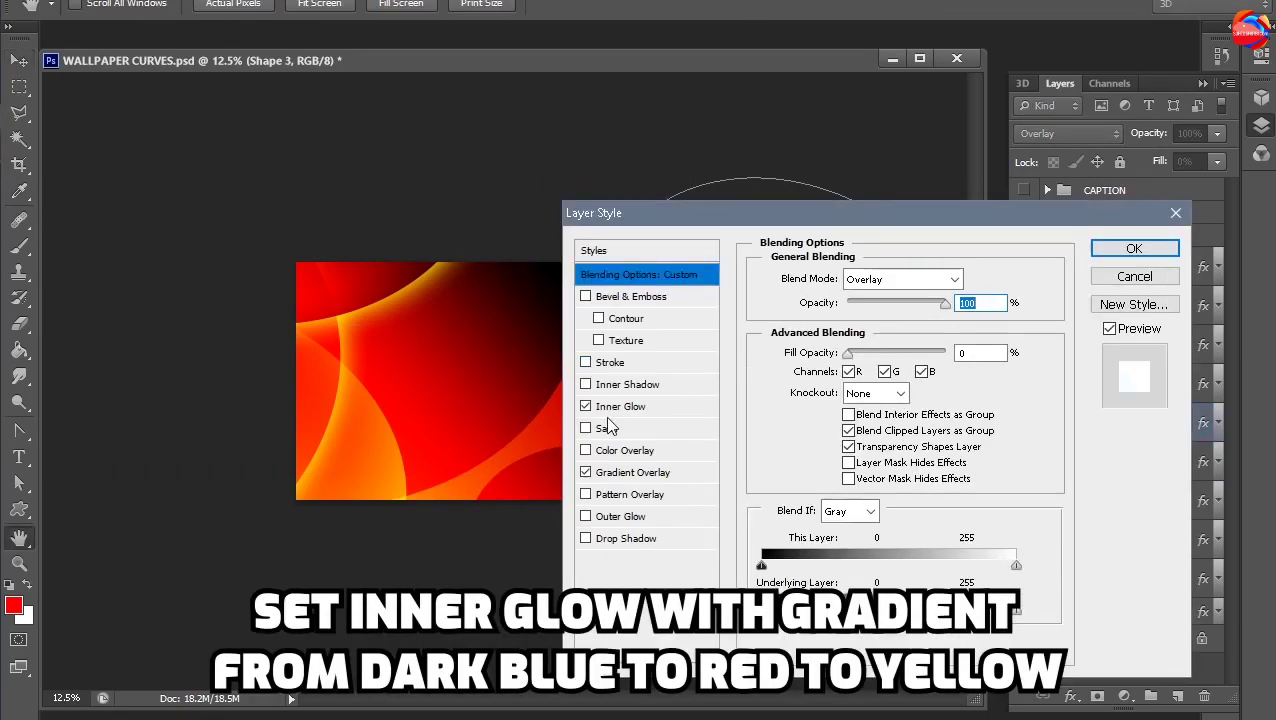
click(614, 415)
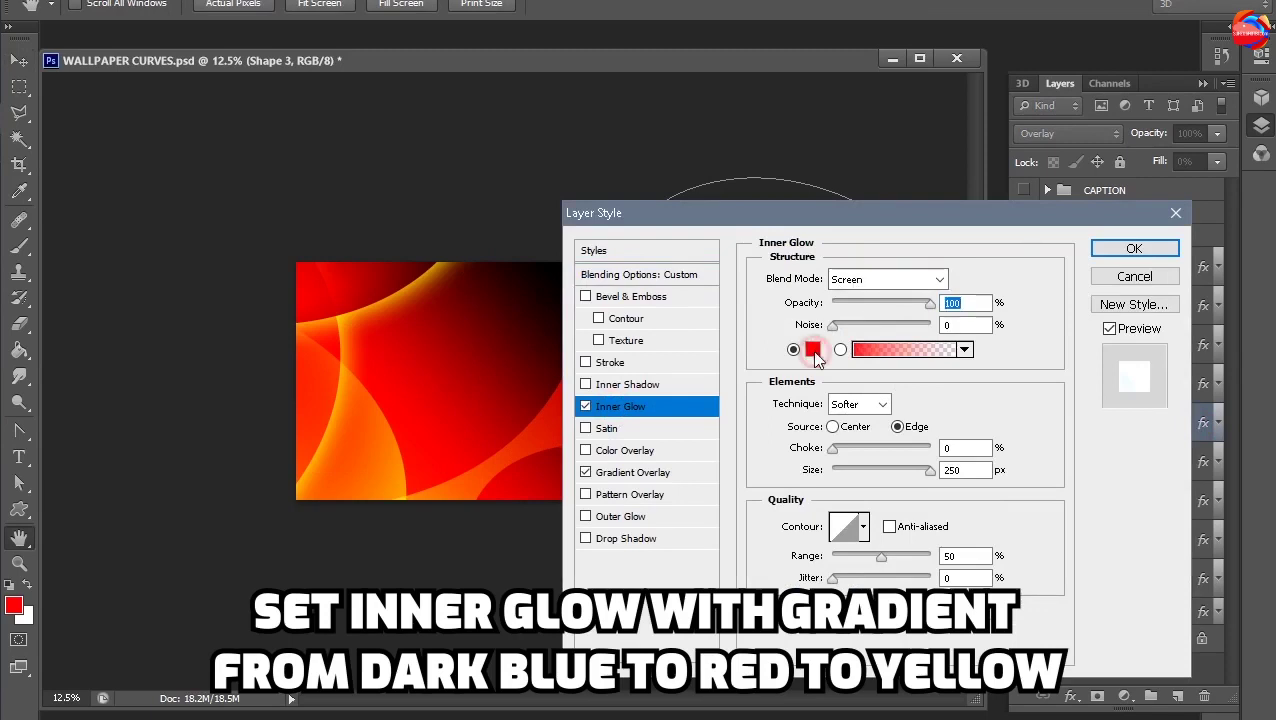
click(812, 349)
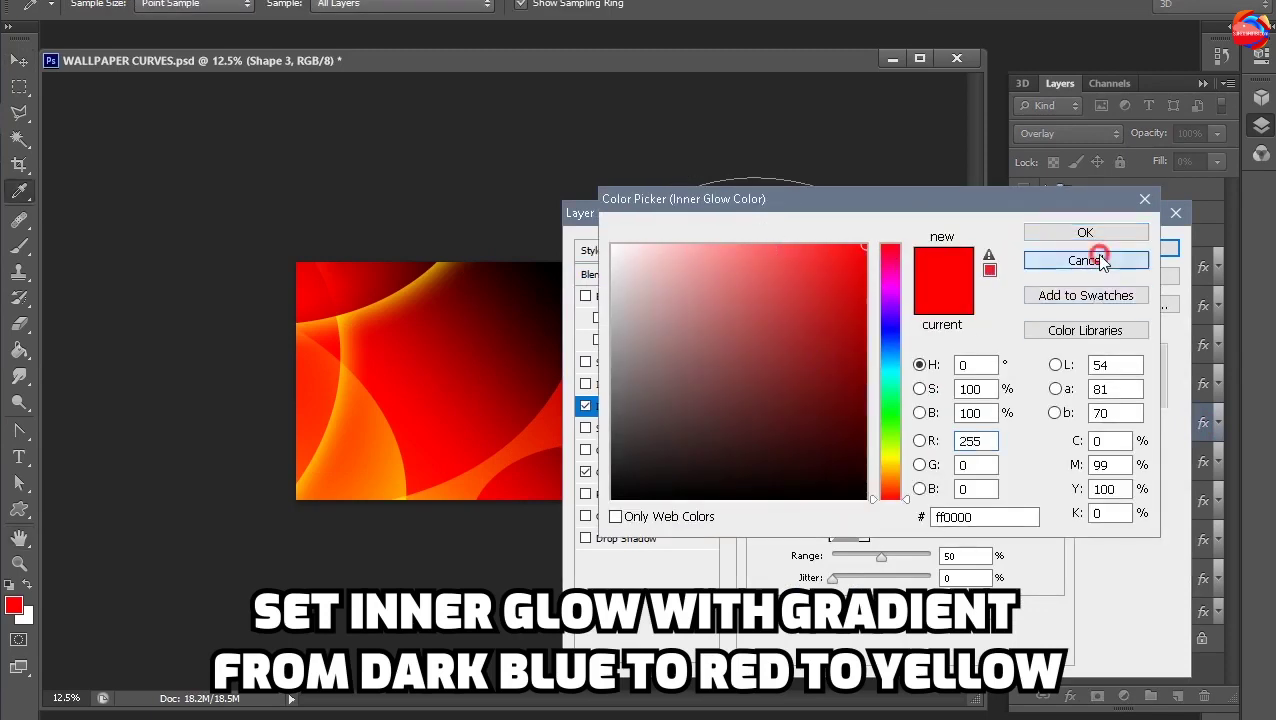
click(1085, 260)
Set Shape 3's gradient overlay to reversed Blue, Red, Yellow in Divide mode at 90% scale
click(640, 472)
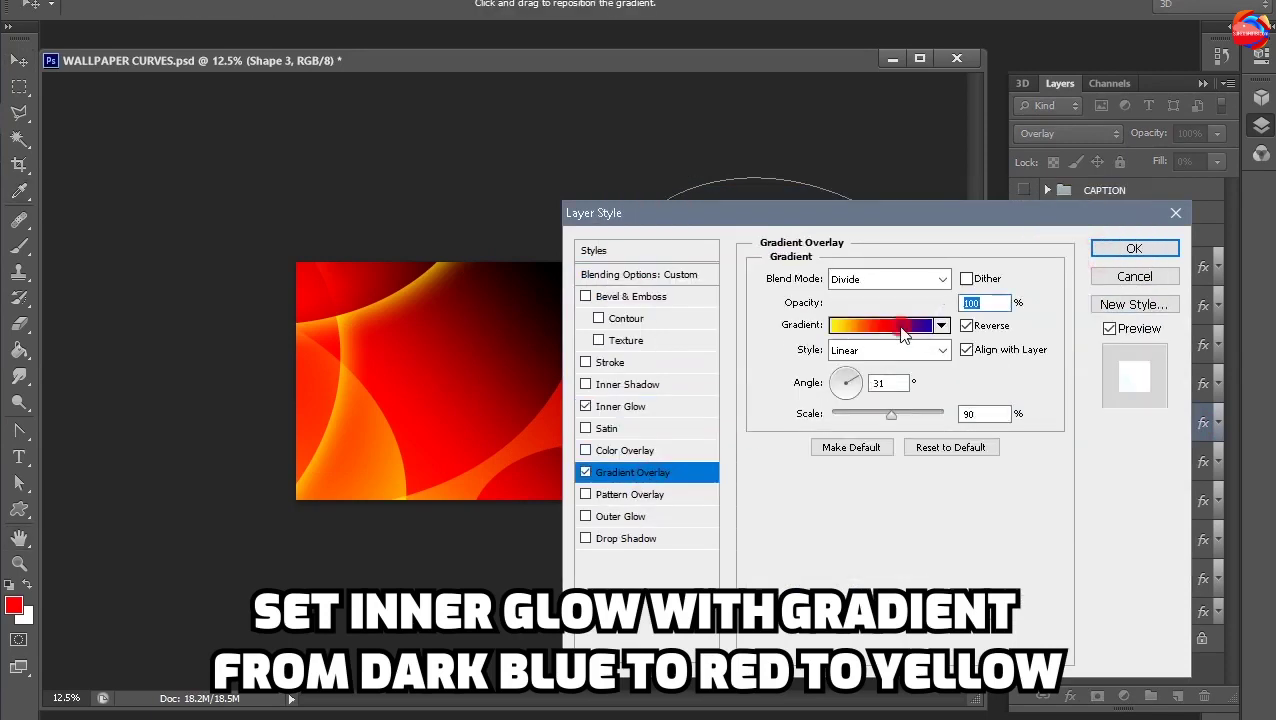
click(880, 325)
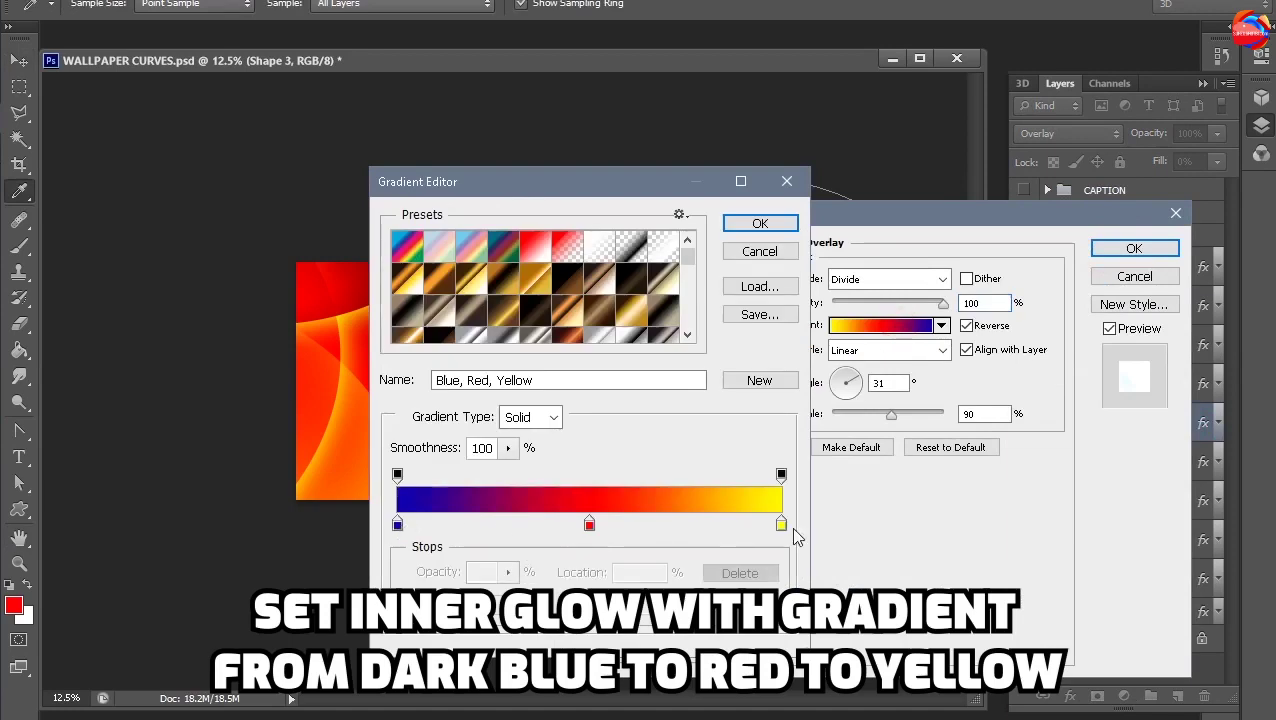
click(397, 525)
click(493, 605)
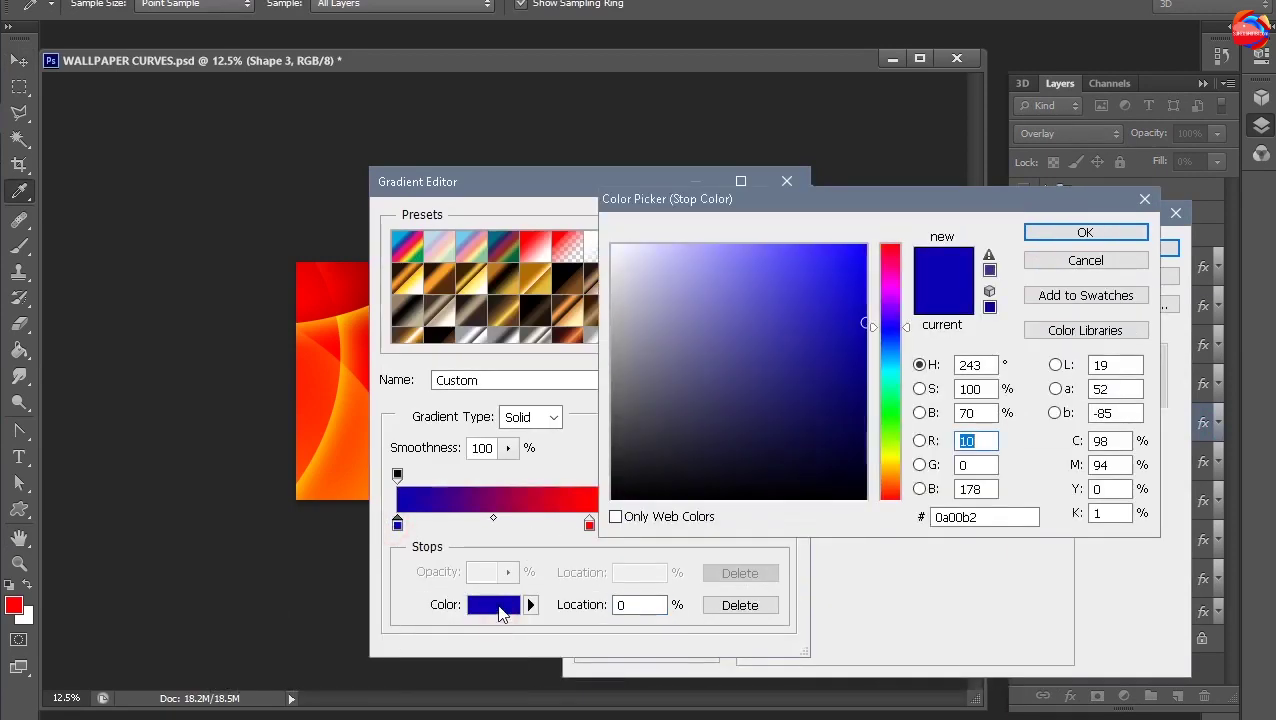
click(1085, 260)
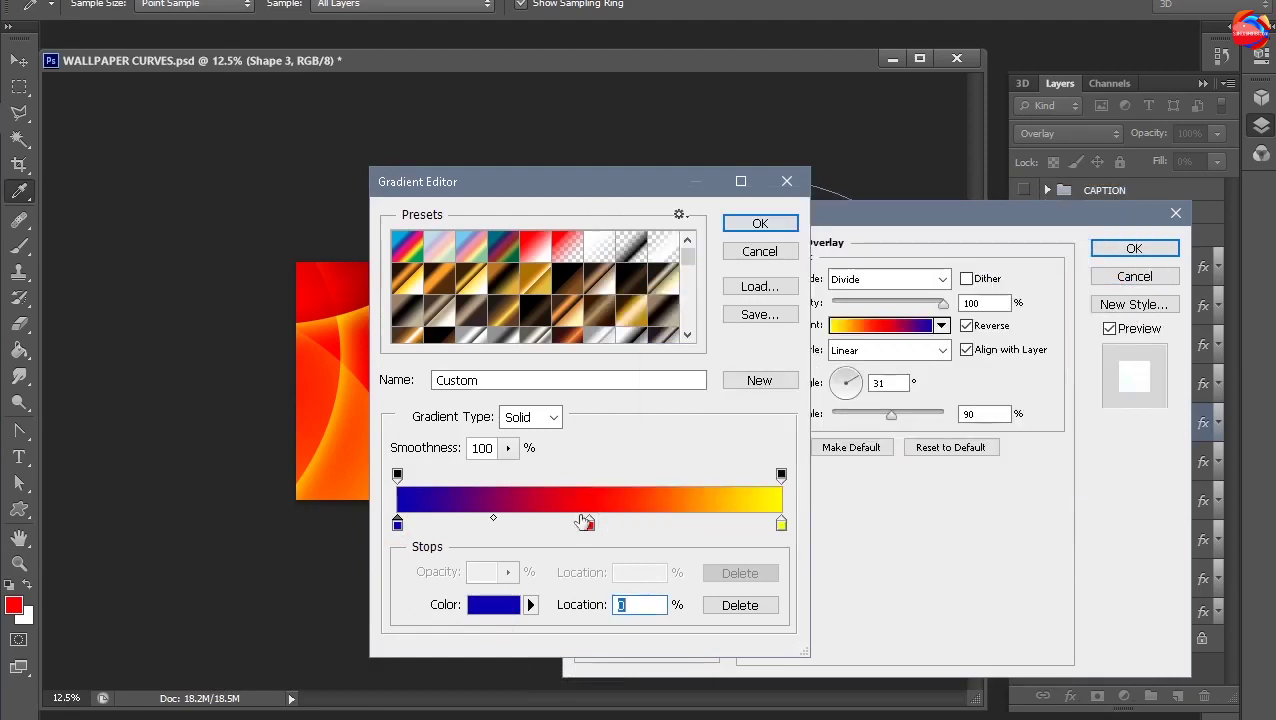
click(590, 527)
click(780, 527)
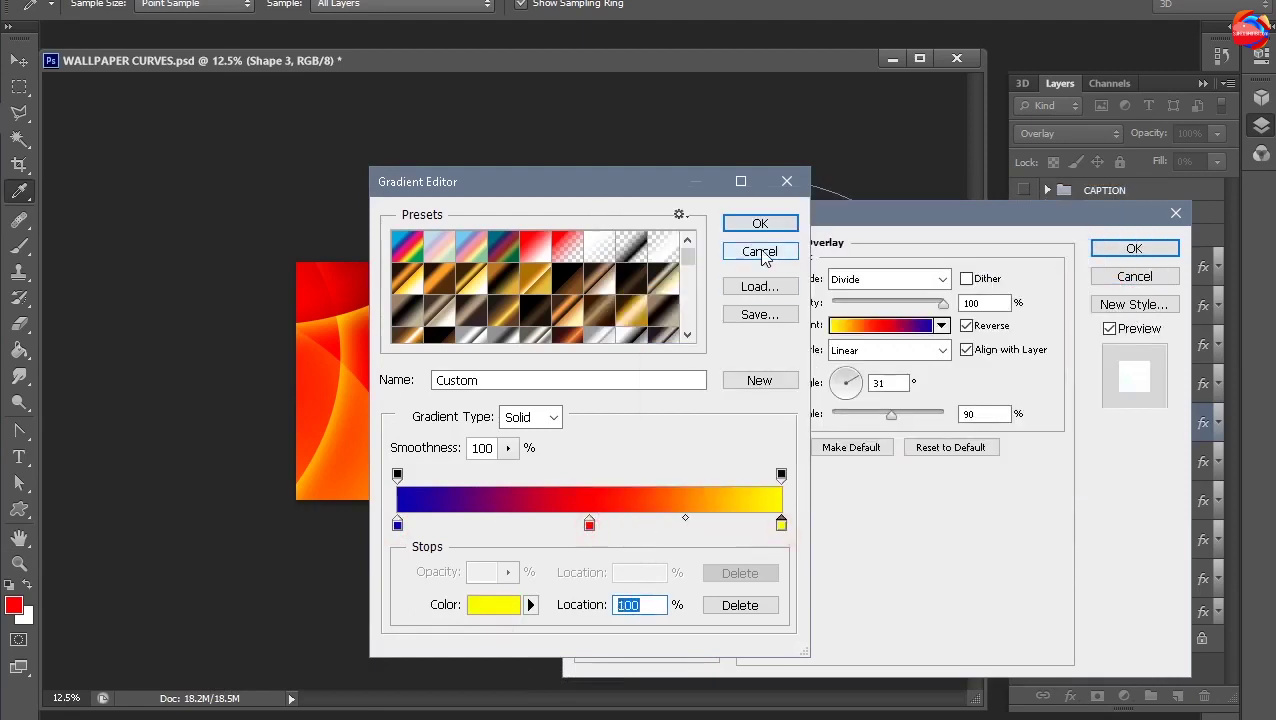
click(760, 251)
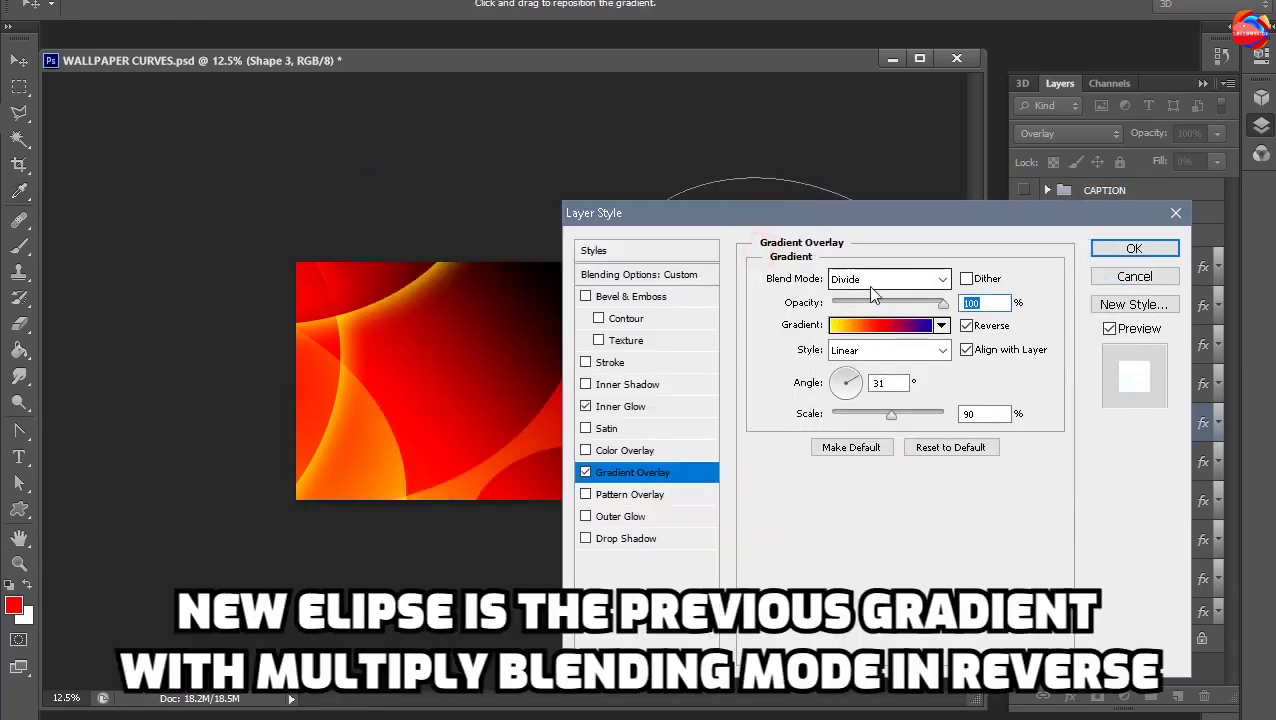
click(865, 279)
click(870, 380)
Apply Shape 3's styles and open the Shape 3 copy 3 circle's gradient overlay
click(1116, 252)
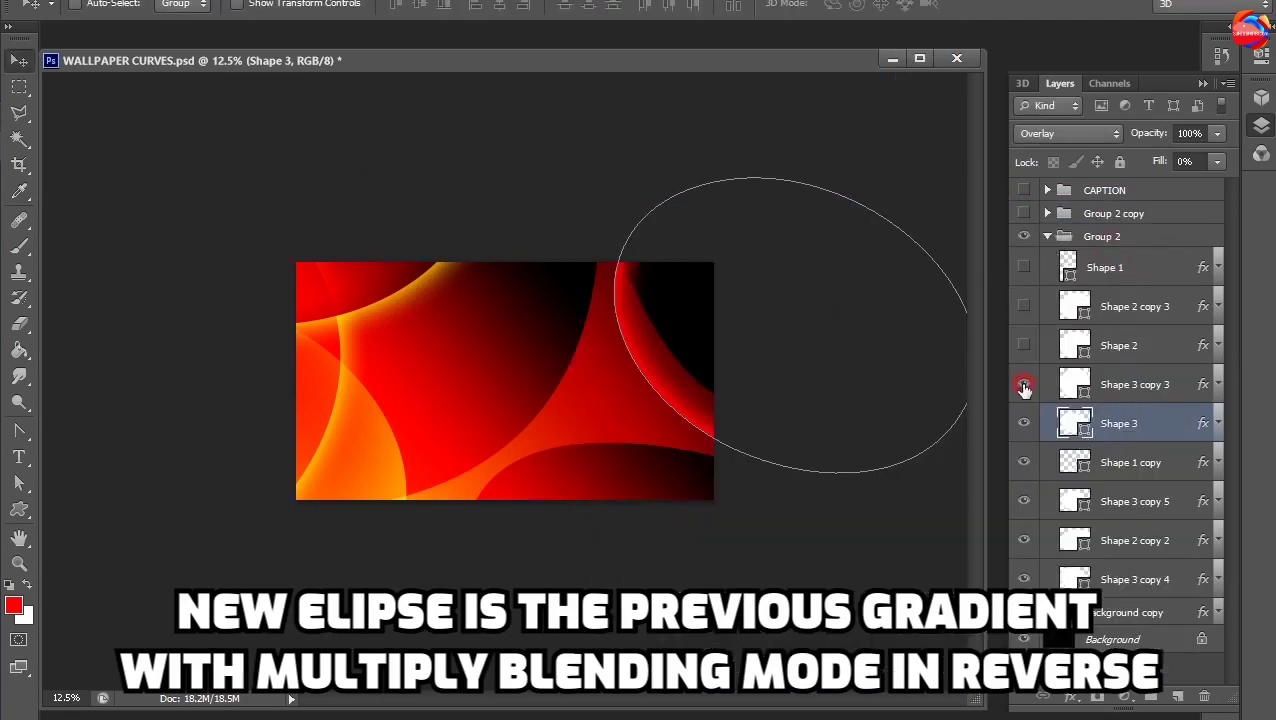
click(1024, 386)
click(1165, 393)
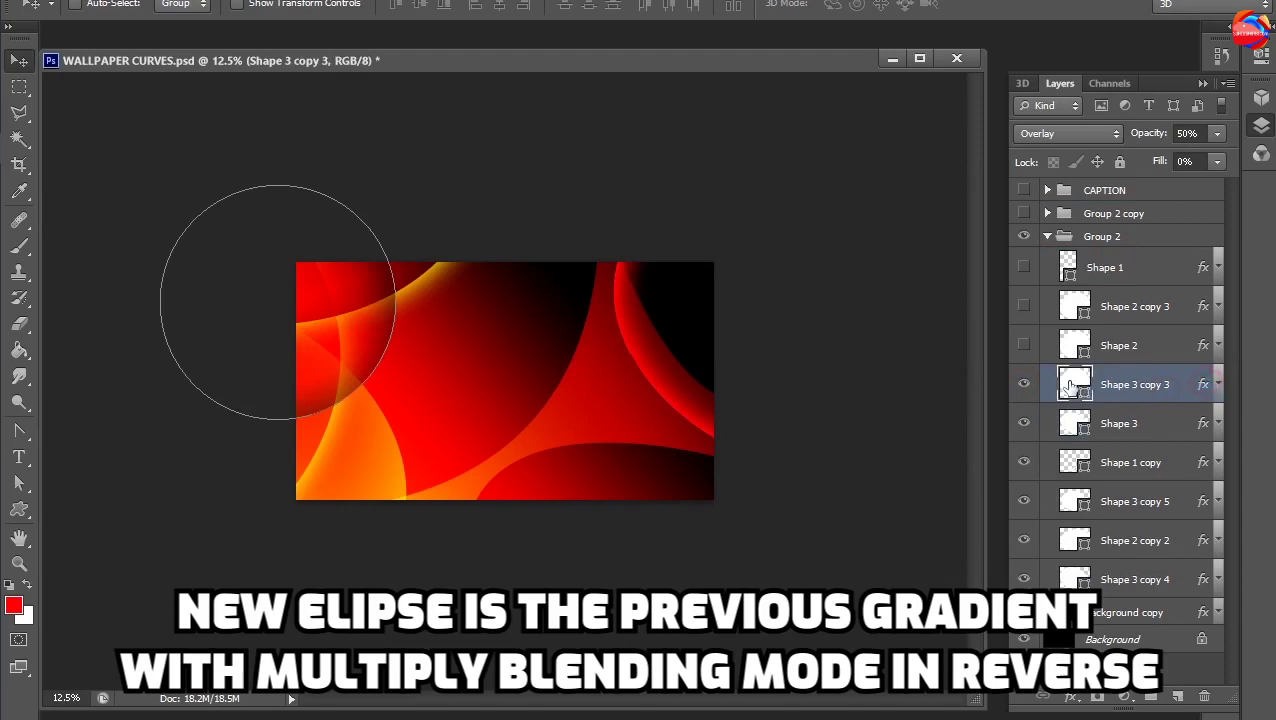
double_click(1069, 386)
click(648, 473)
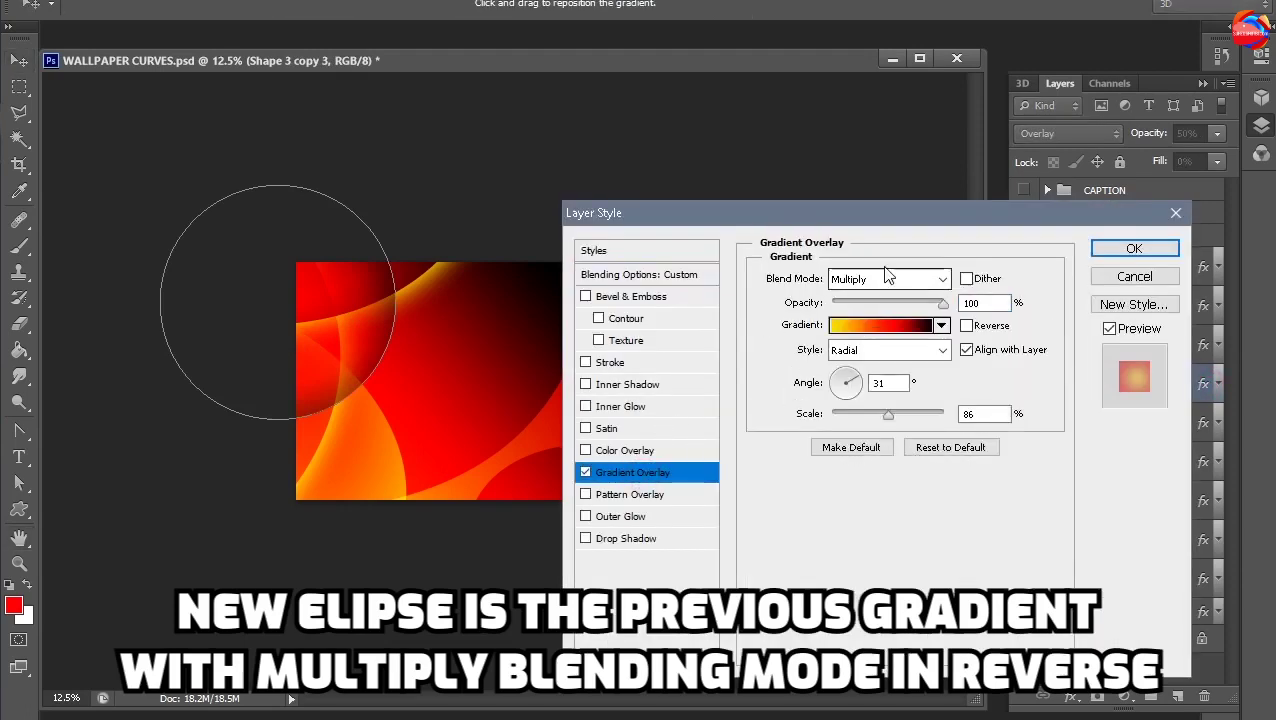
Keep the circle's radial Multiply gradient unreversed, then show the Shape 2 ellipse
click(968, 326)
click(968, 326)
click(968, 326)
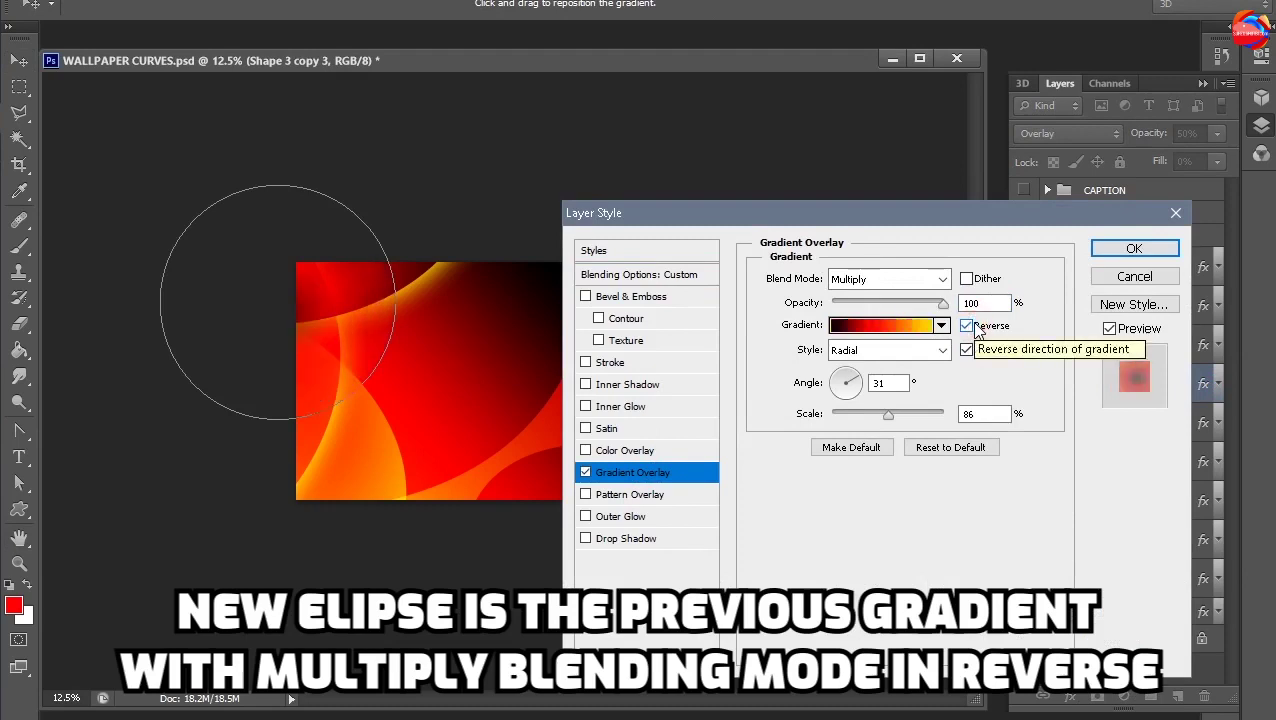
click(976, 330)
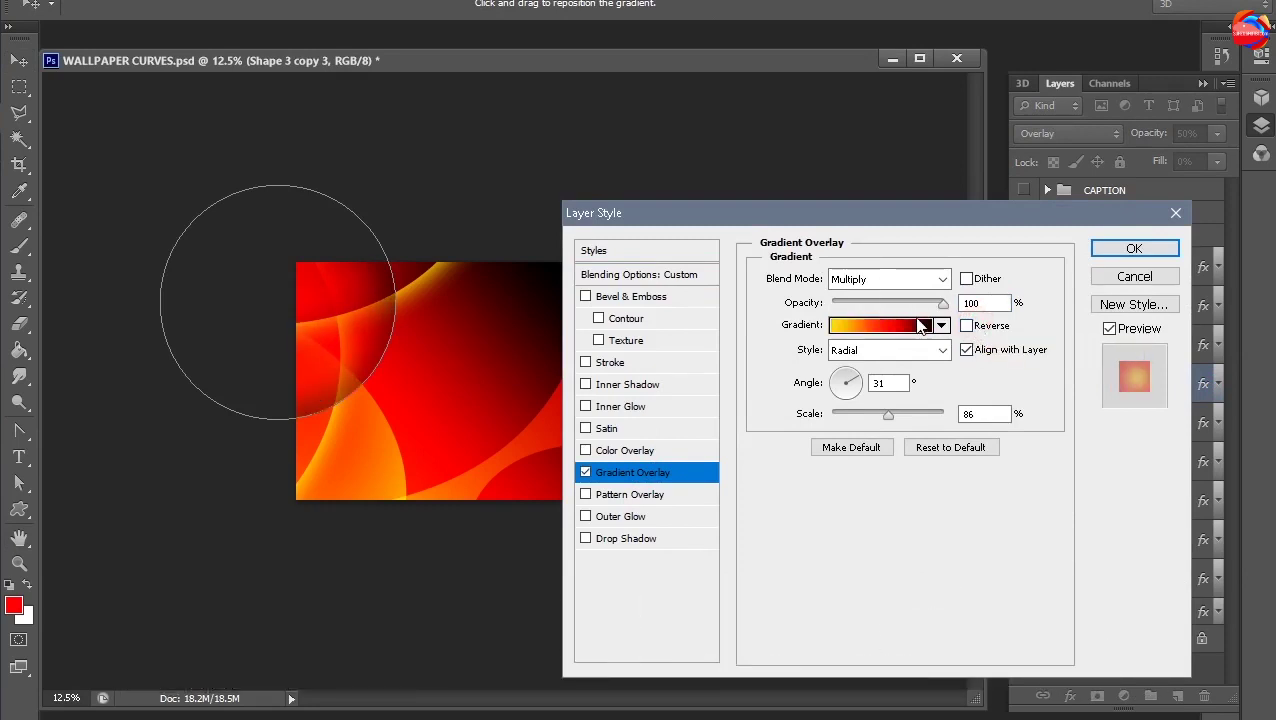
click(905, 326)
click(762, 253)
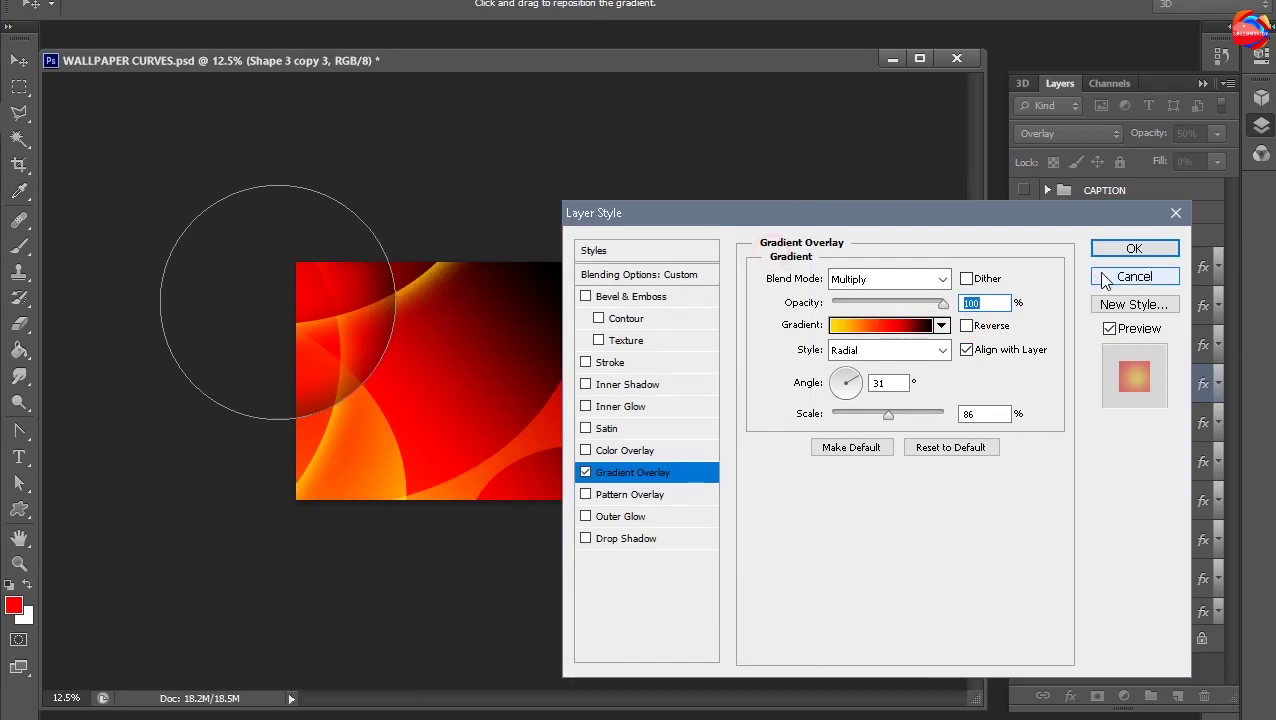
click(1134, 276)
click(1023, 346)
click(1150, 358)
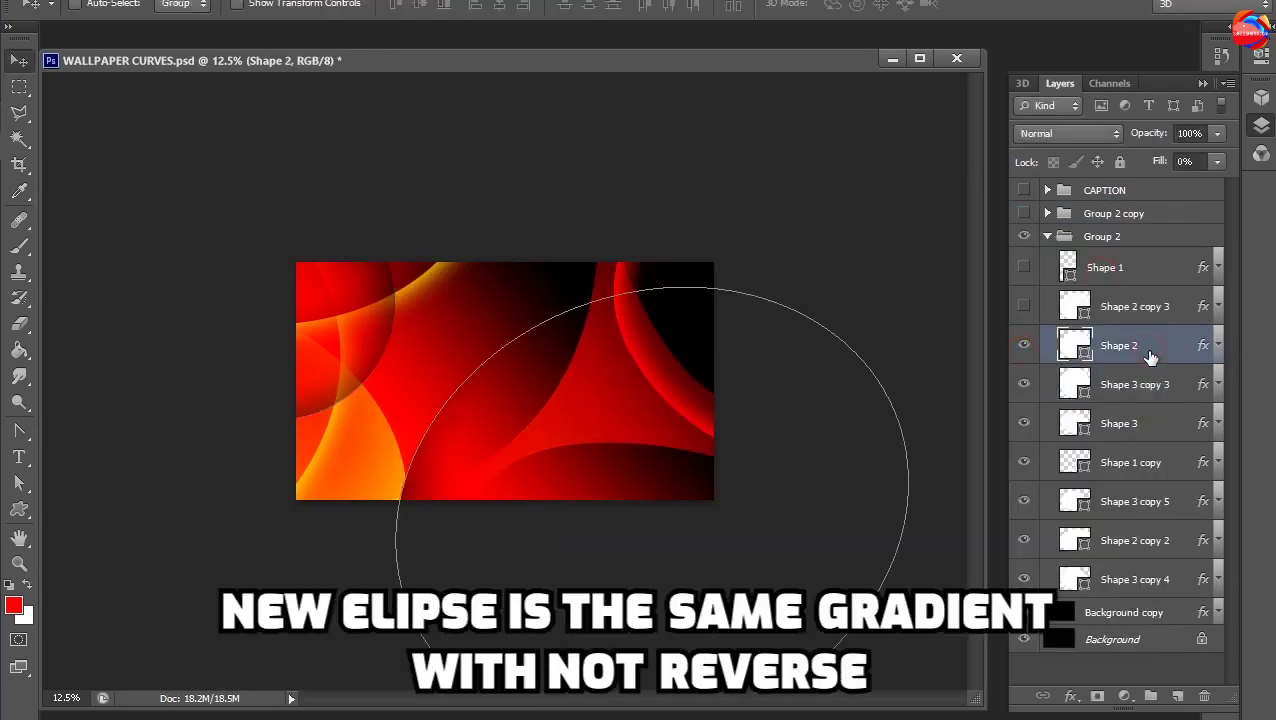
drag(703, 475, 458, 438)
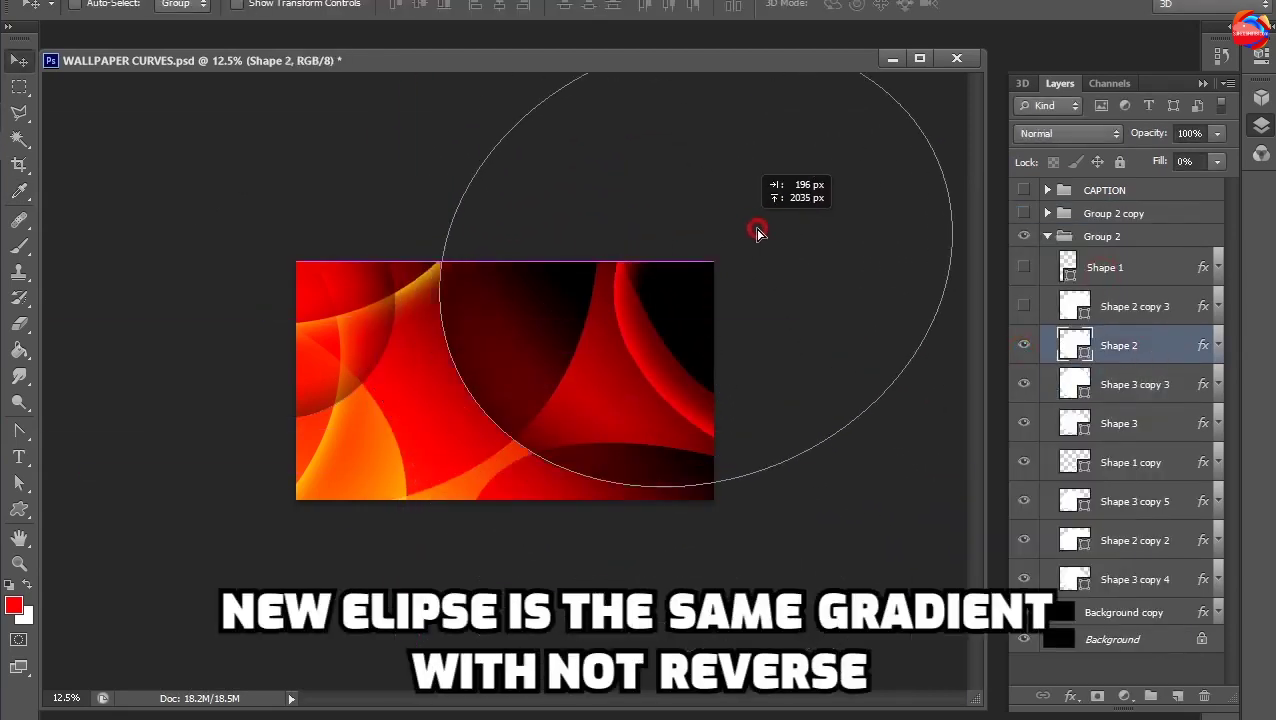
drag(458, 438, 515, 490)
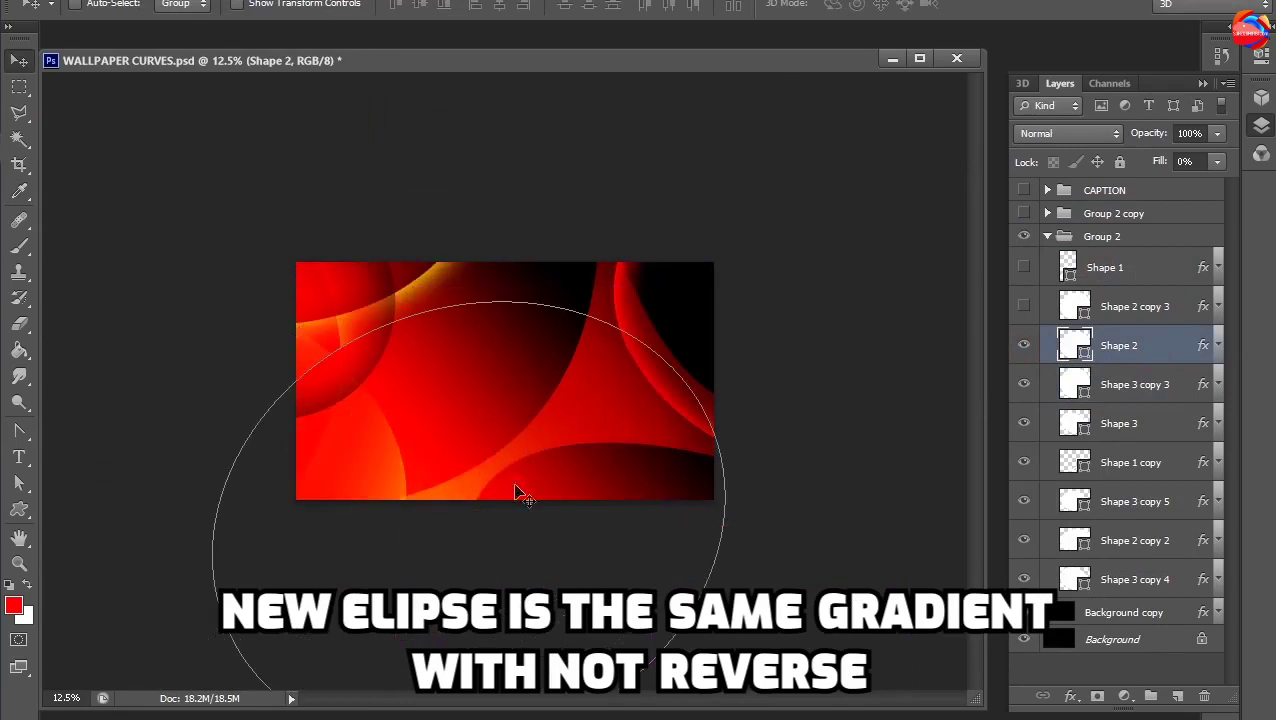
double_click(1203, 346)
click(620, 474)
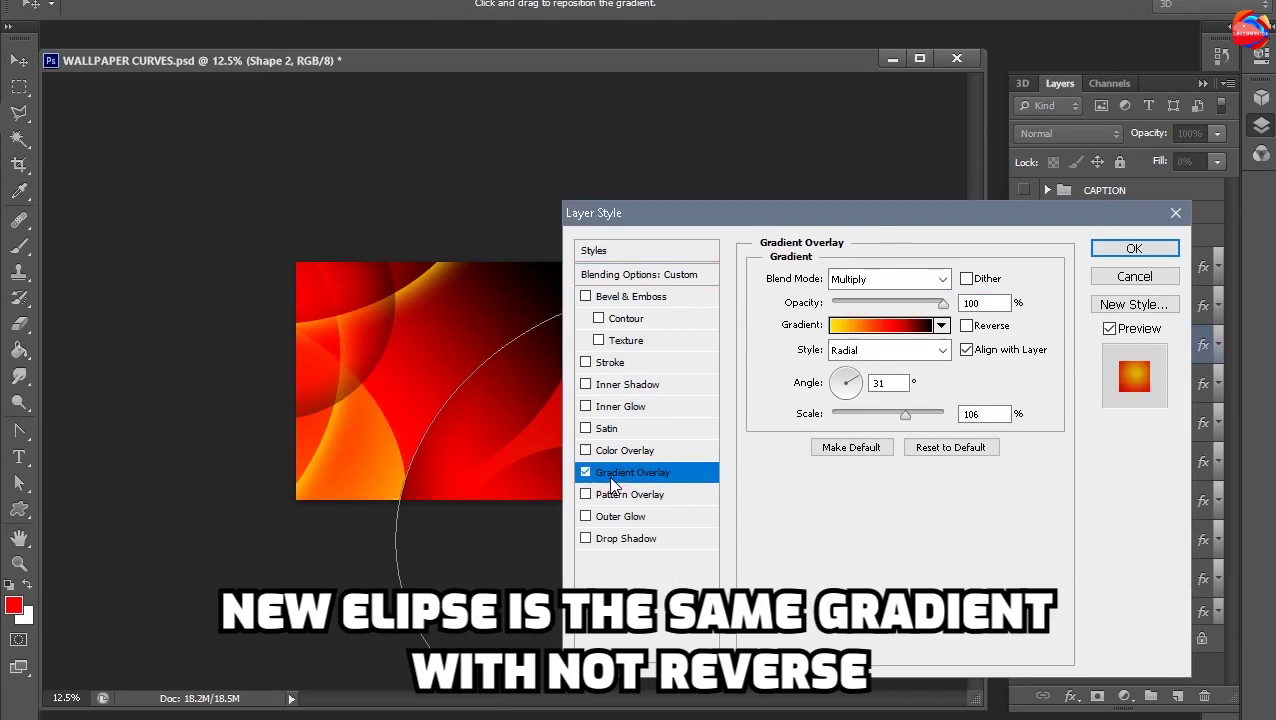
click(966, 325)
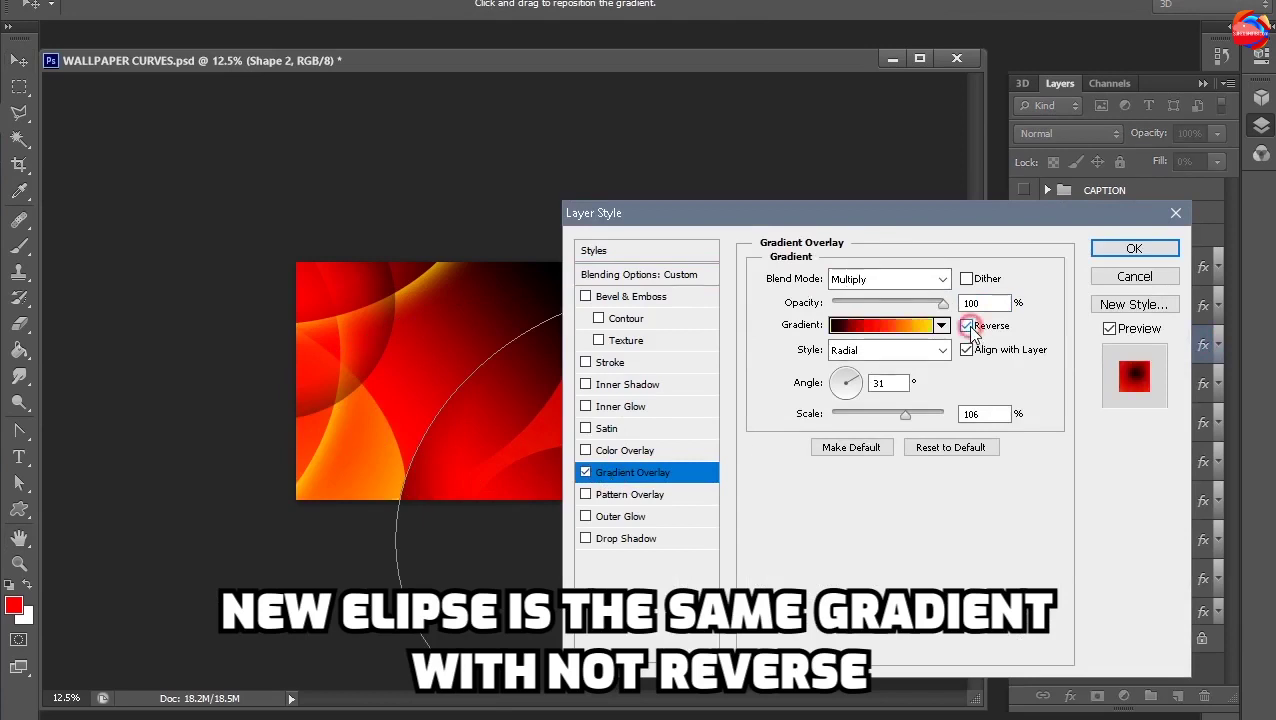
click(966, 325)
click(1120, 279)
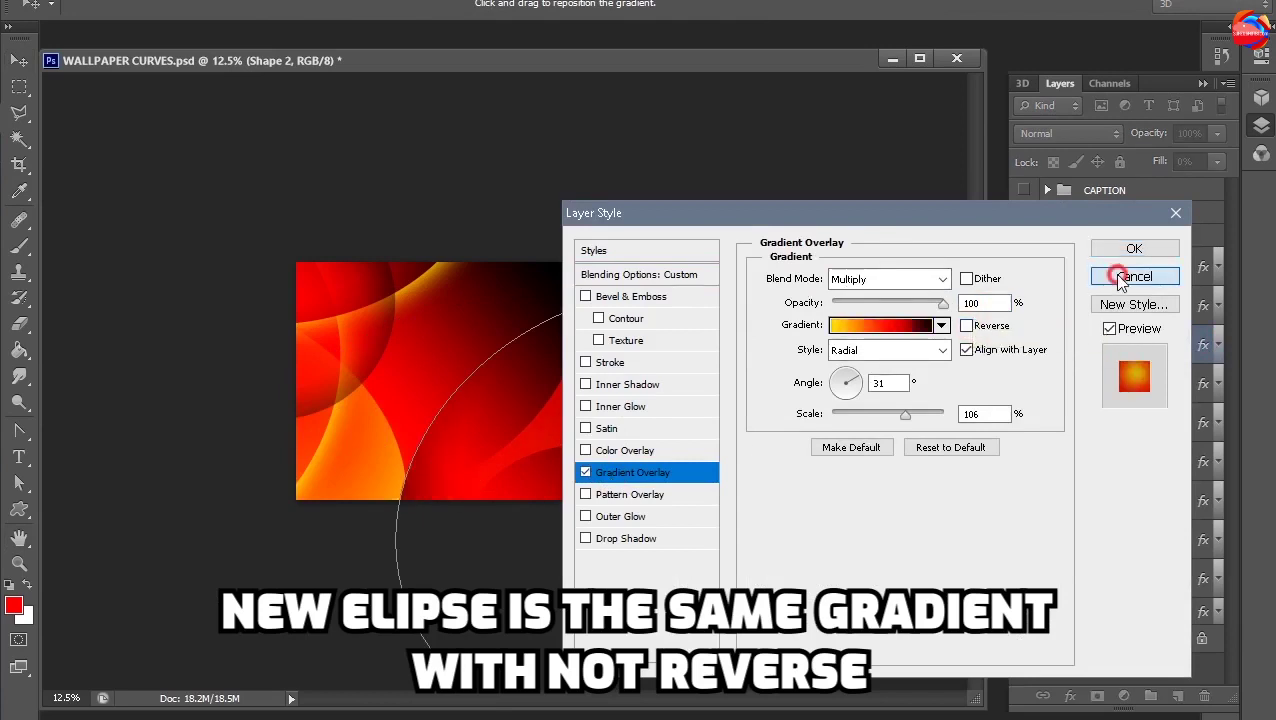
click(1138, 310)
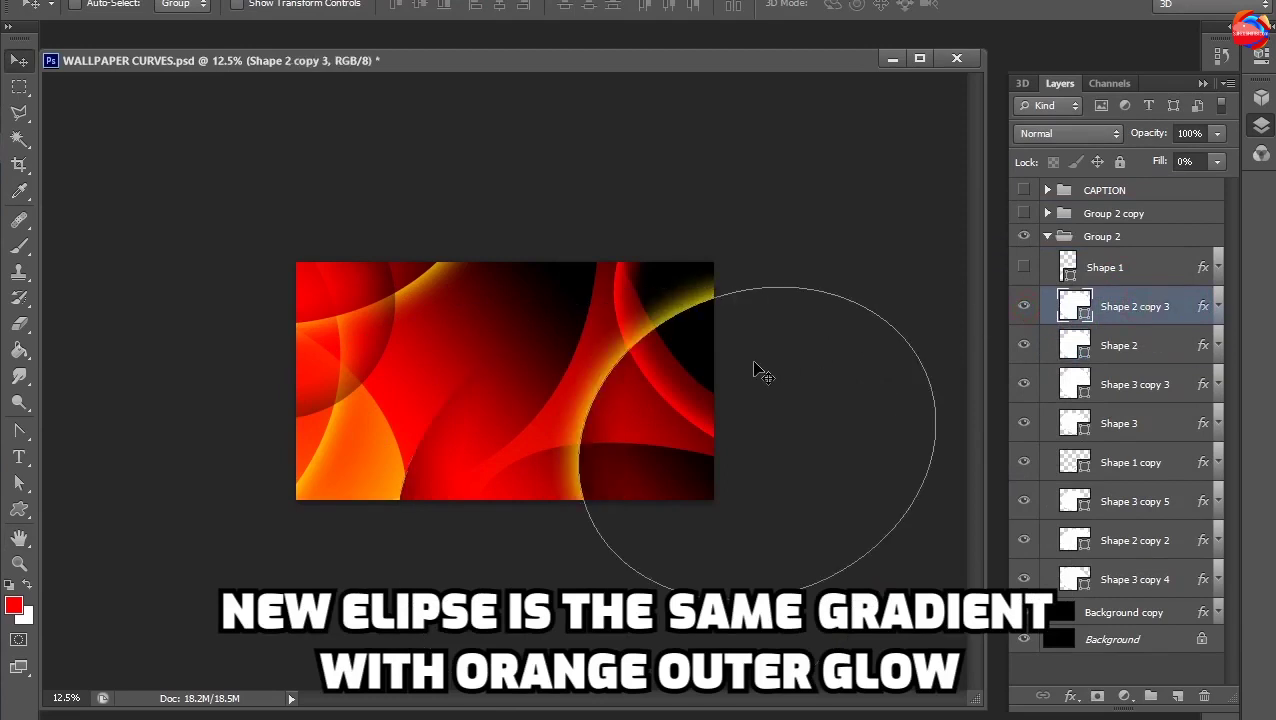
drag(760, 375, 464, 386)
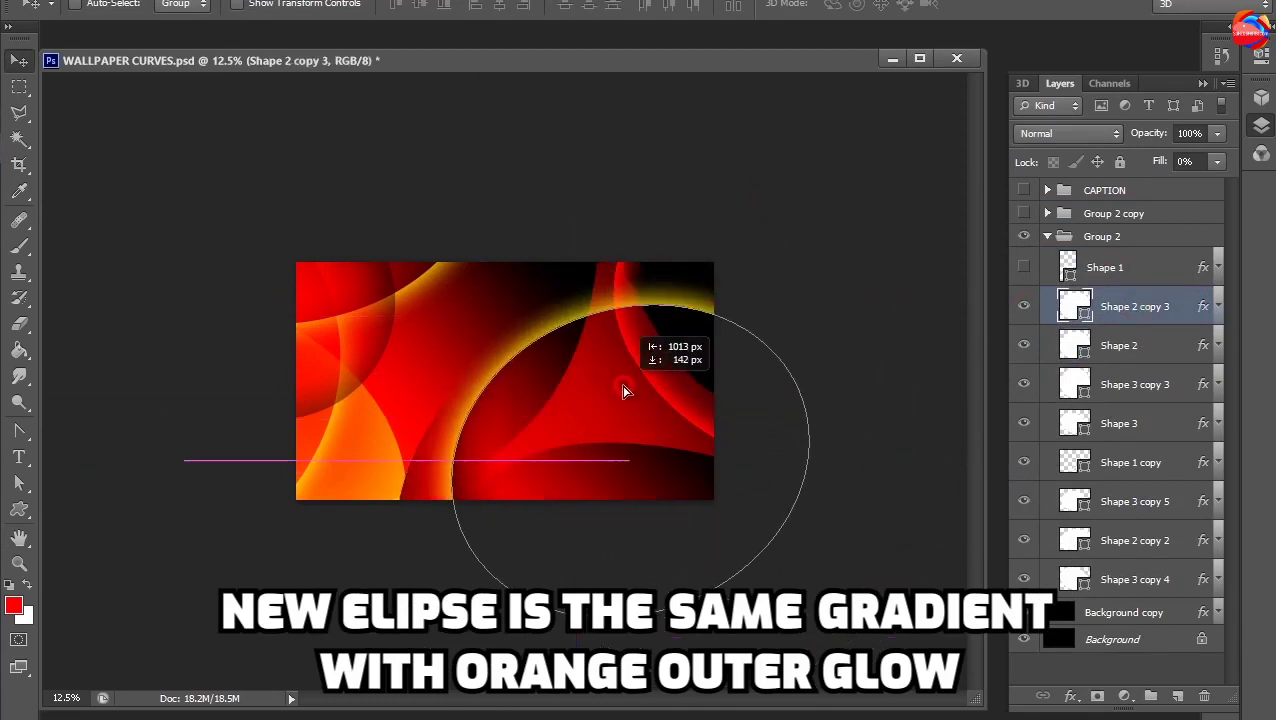
drag(464, 386, 480, 388)
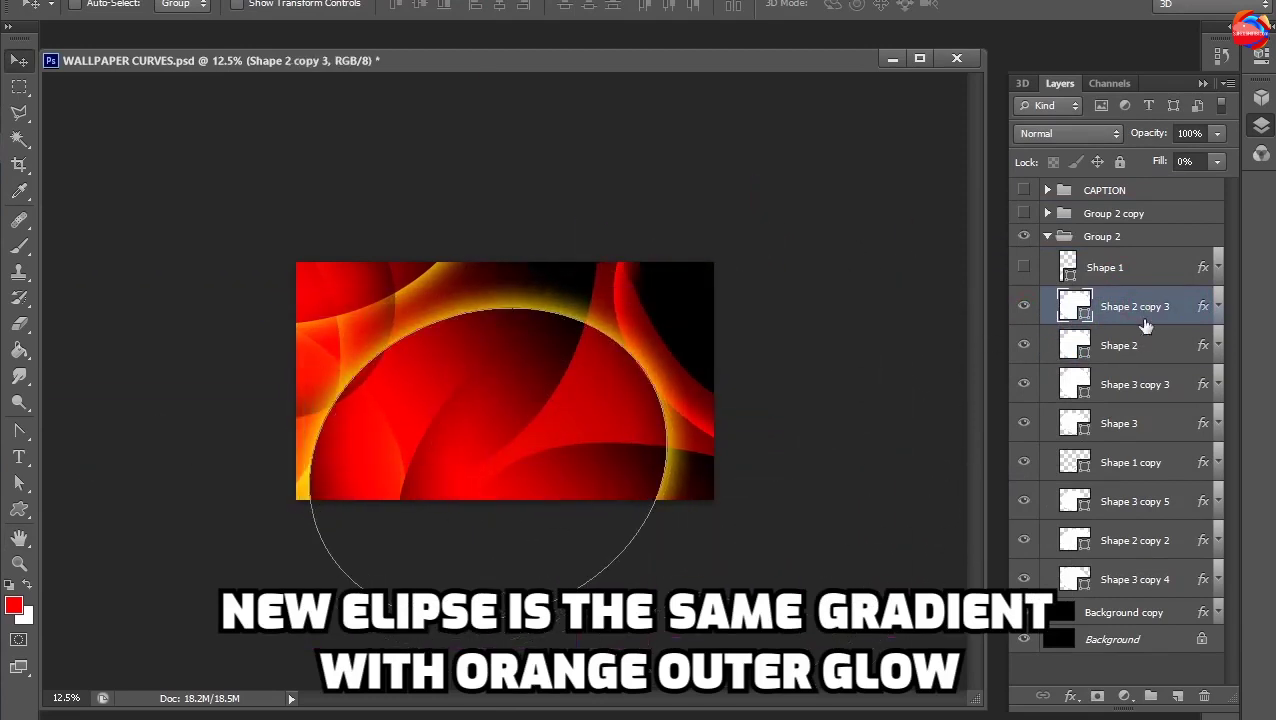
double_click(1203, 307)
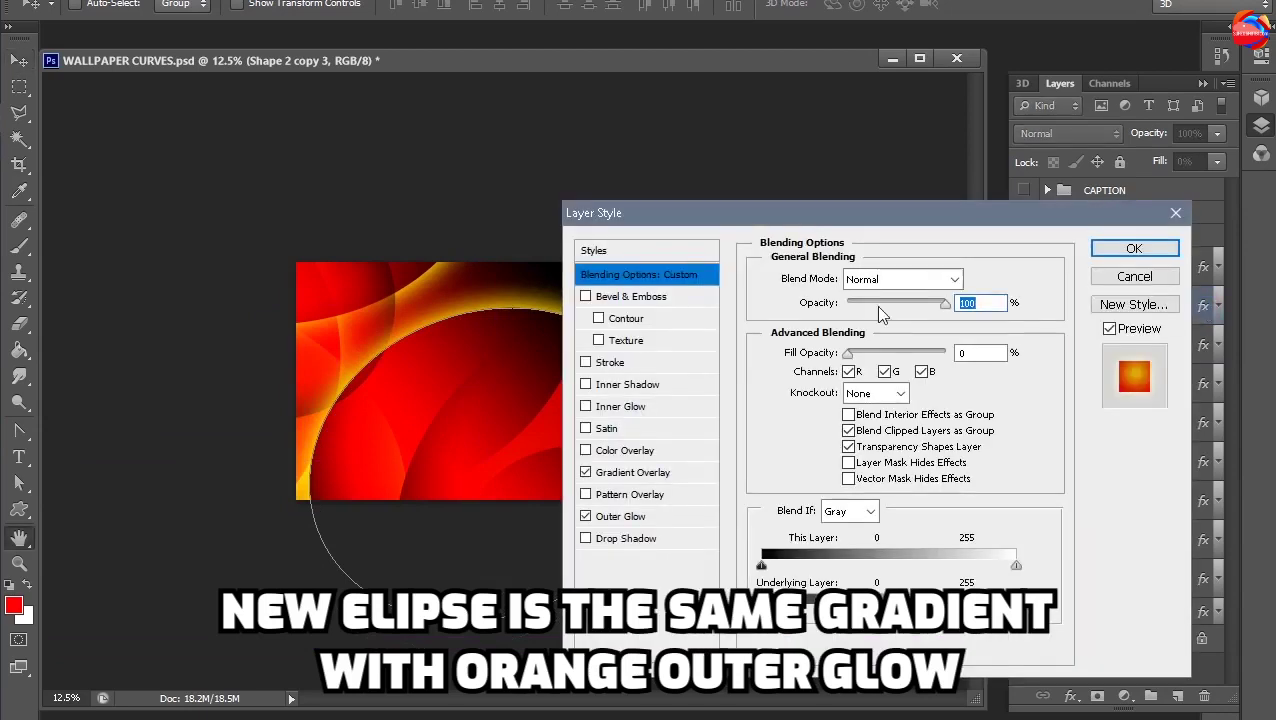
click(626, 474)
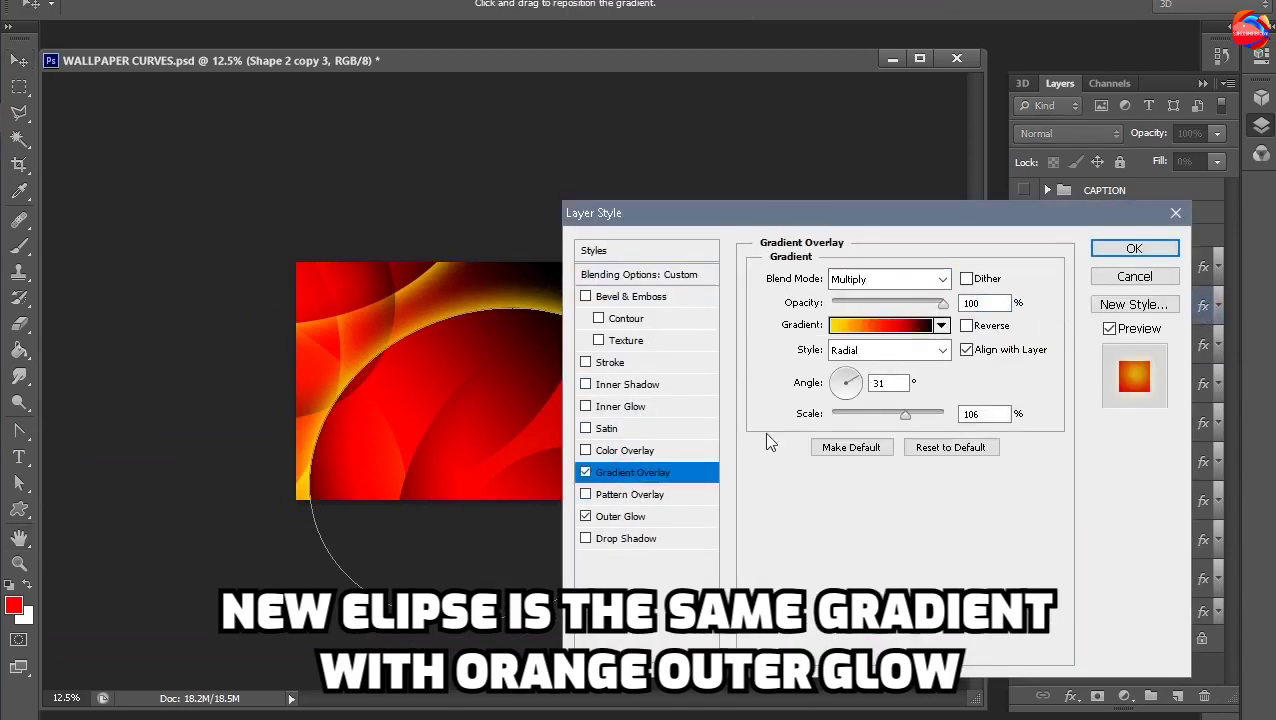
click(636, 517)
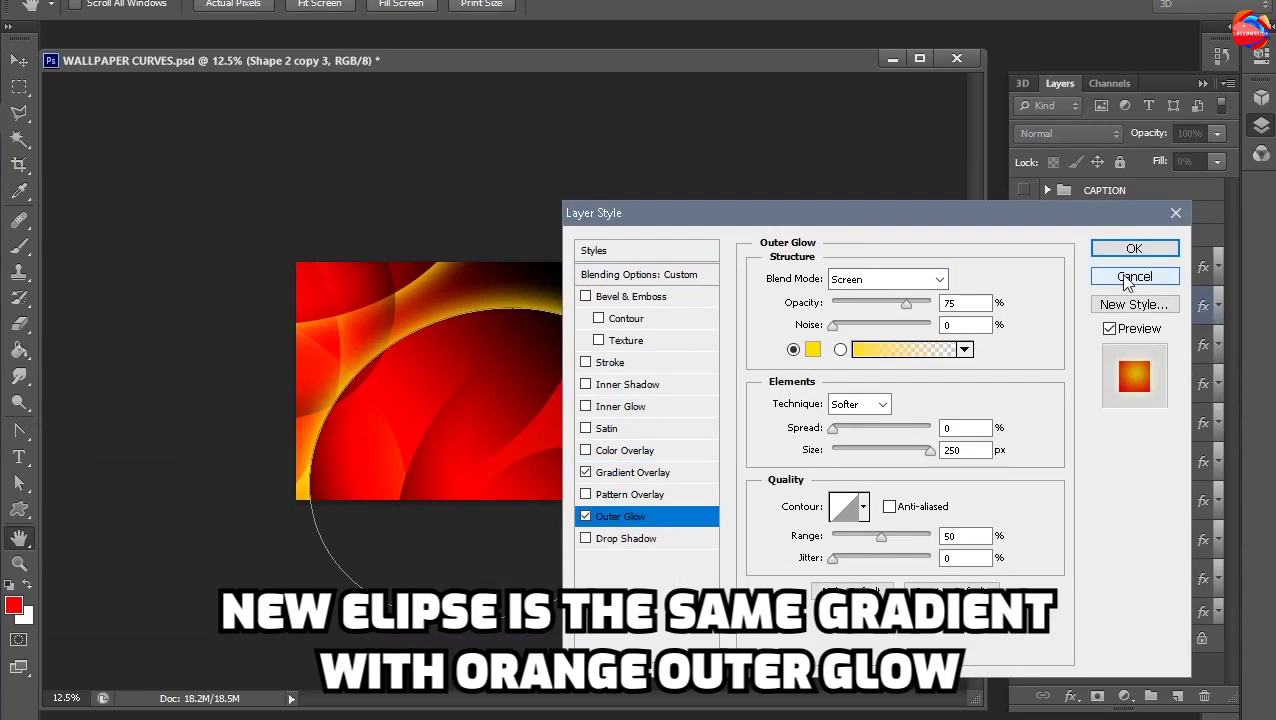
click(1120, 272)
Show the Shape 1 swoosh and move it into place across the upper canvas
ctrl+click(828, 320)
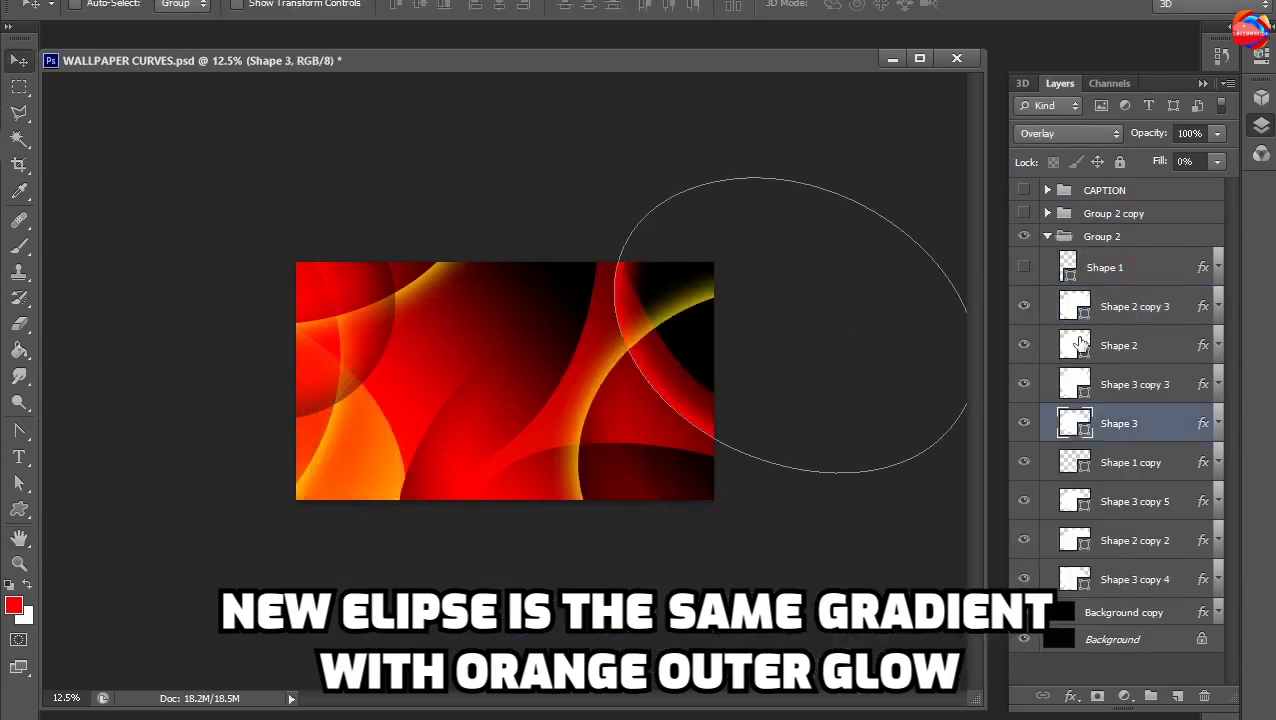
click(1023, 267)
click(1106, 270)
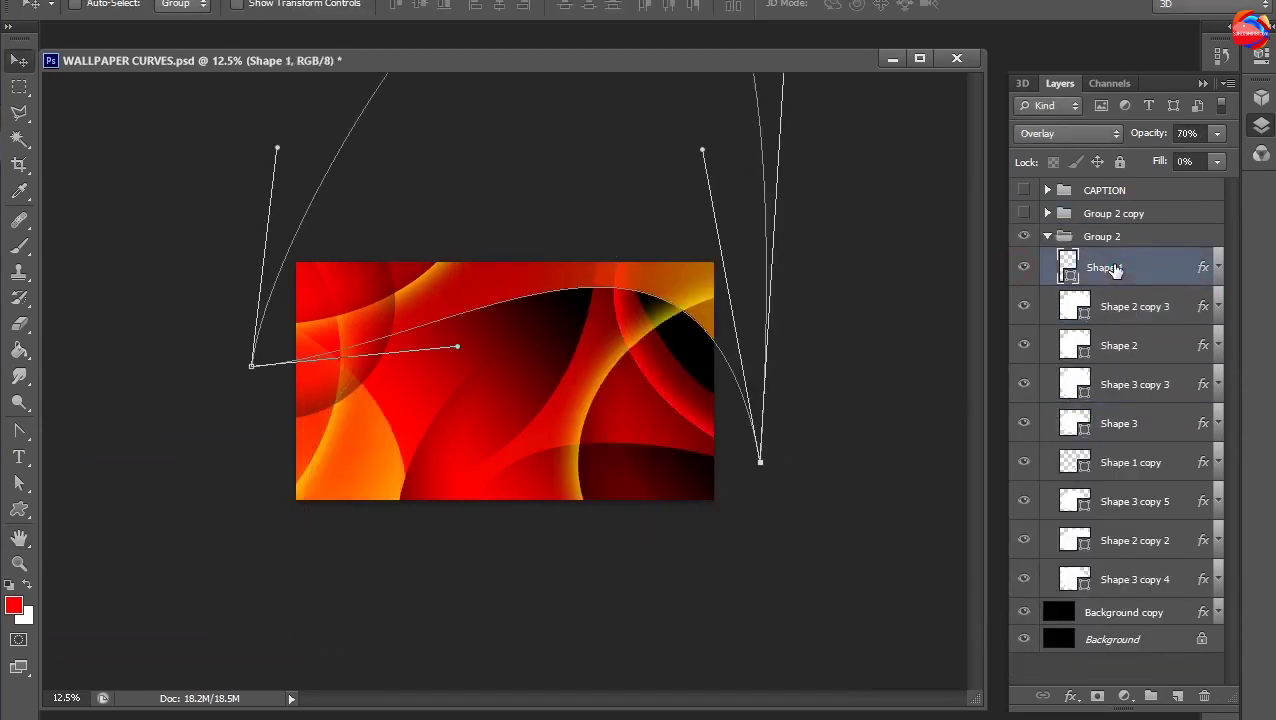
drag(598, 238, 712, 424)
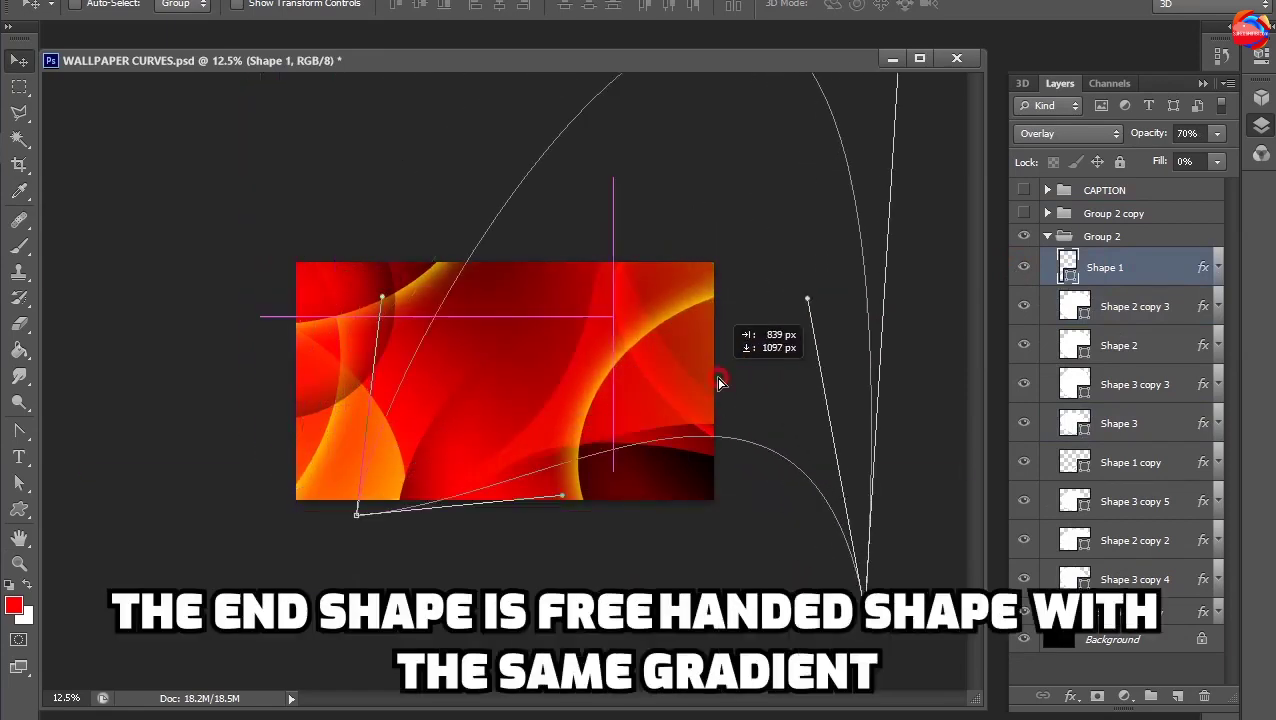
drag(712, 424, 716, 360)
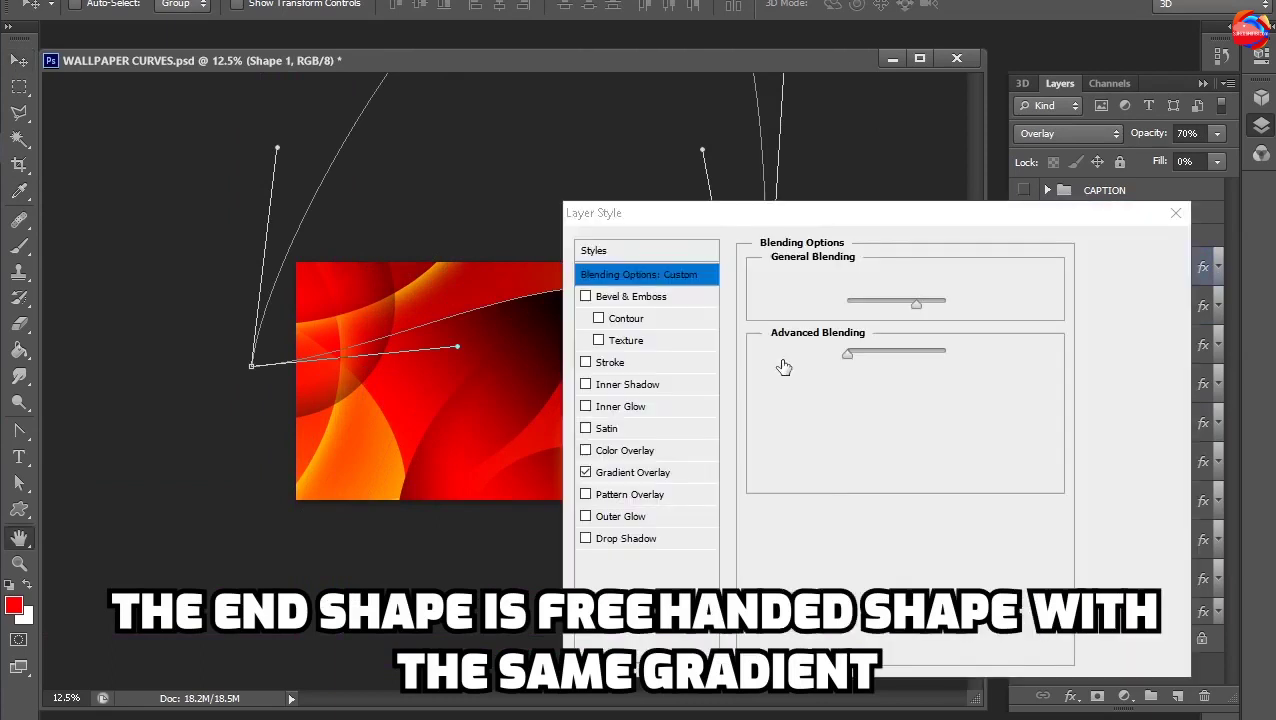
Review the swoosh's reversed linear Screen gradient overlay at 4° without changes
click(608, 473)
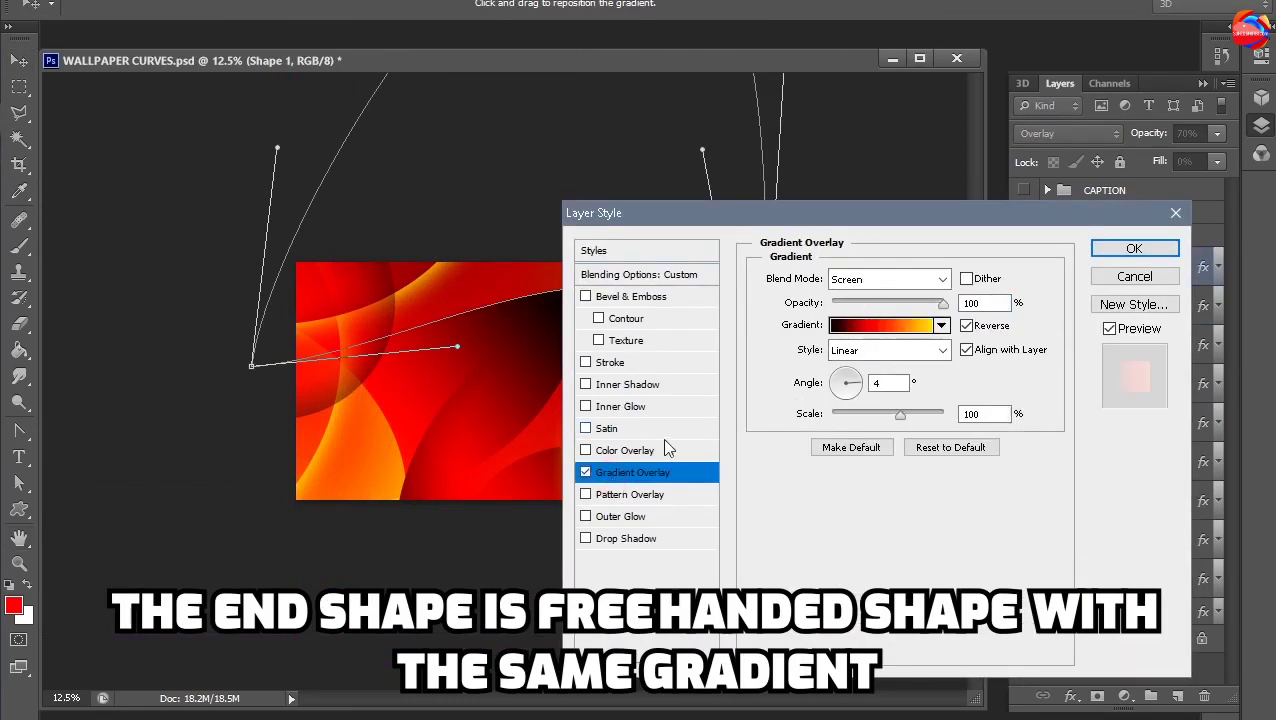
drag(835, 212, 1025, 202)
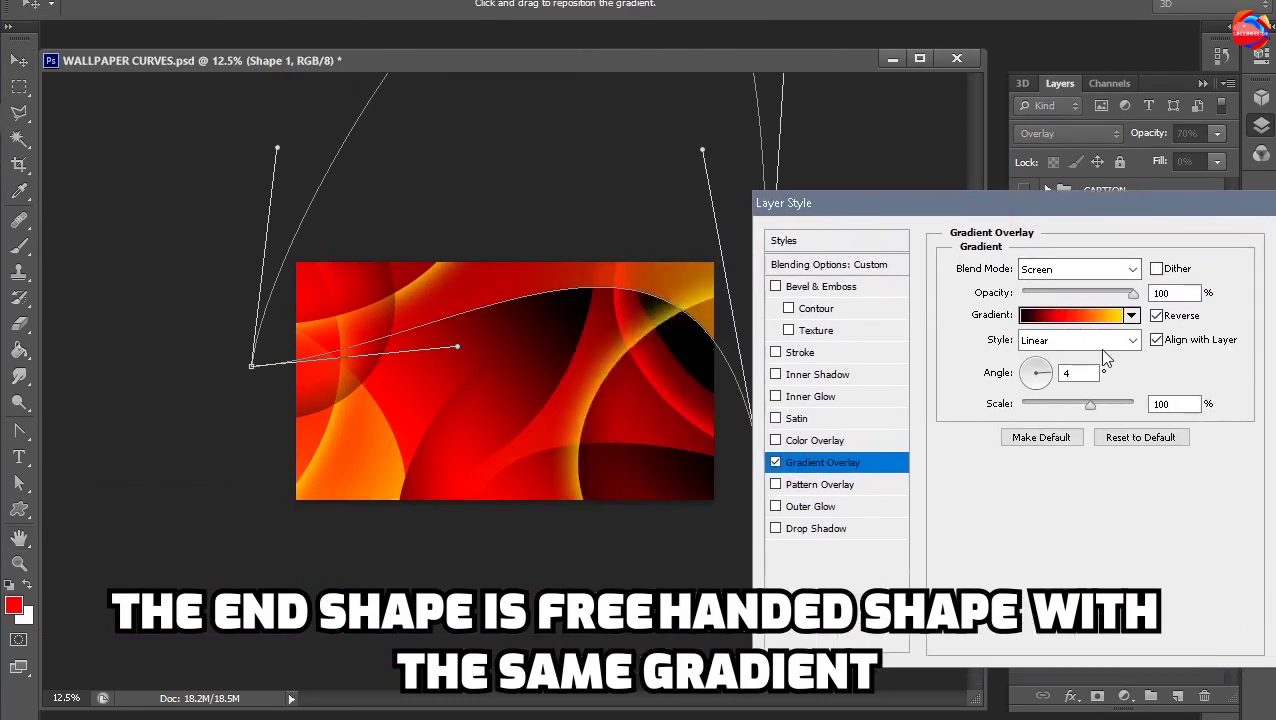
click(1090, 316)
click(772, 255)
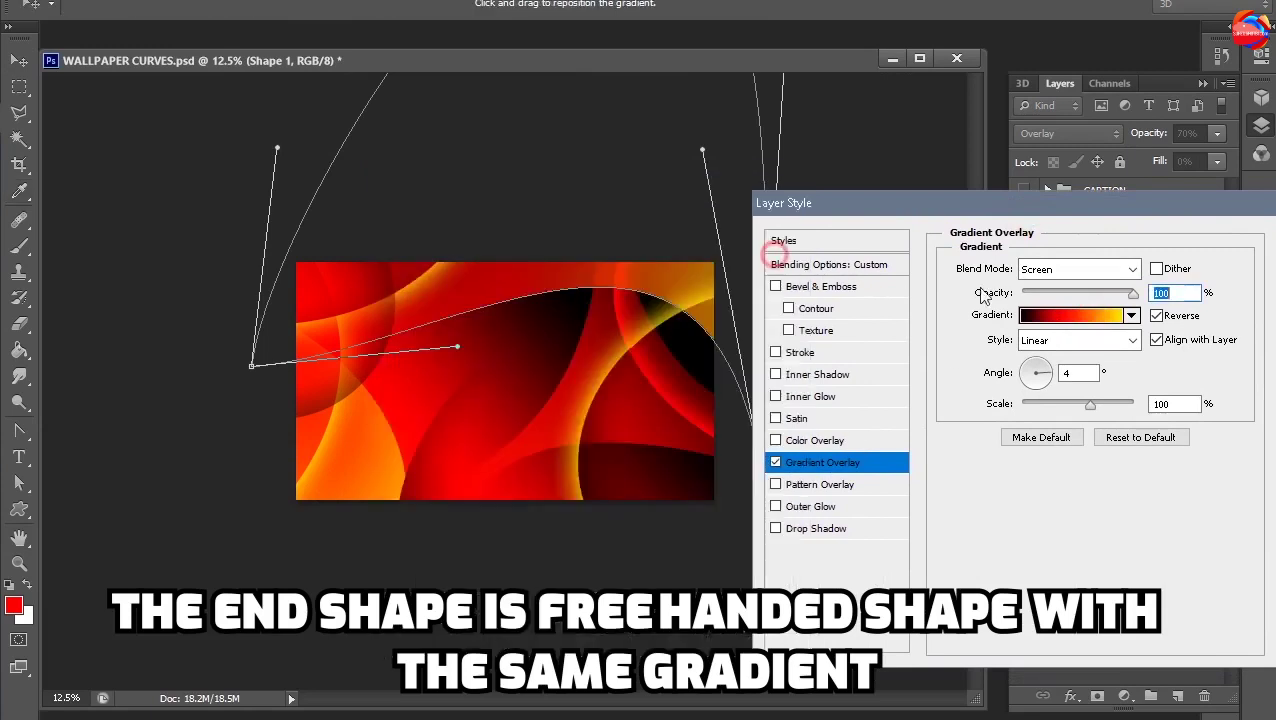
click(1078, 269)
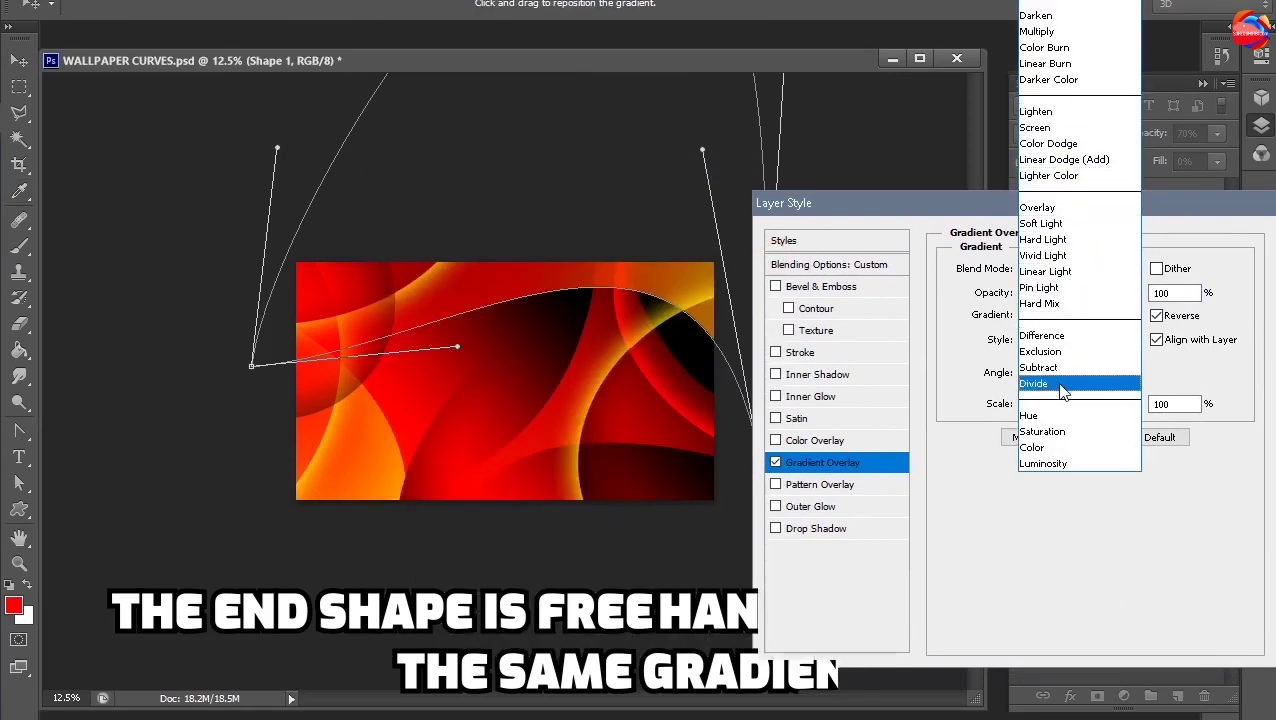
click(1089, 270)
Collapse Group 2 and view the wallpaper full screen, zooming and panning across its curves
click(1117, 242)
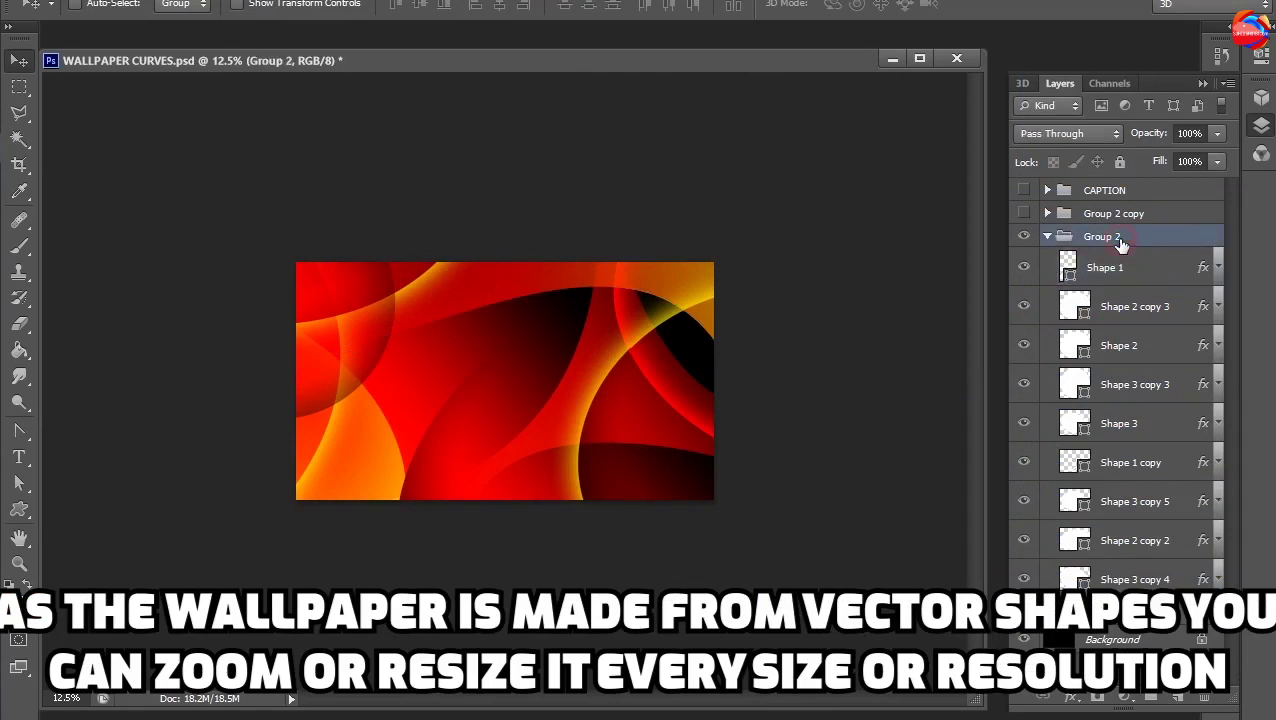
click(1048, 237)
key(ctrl+plus)
key(ctrl+plus)
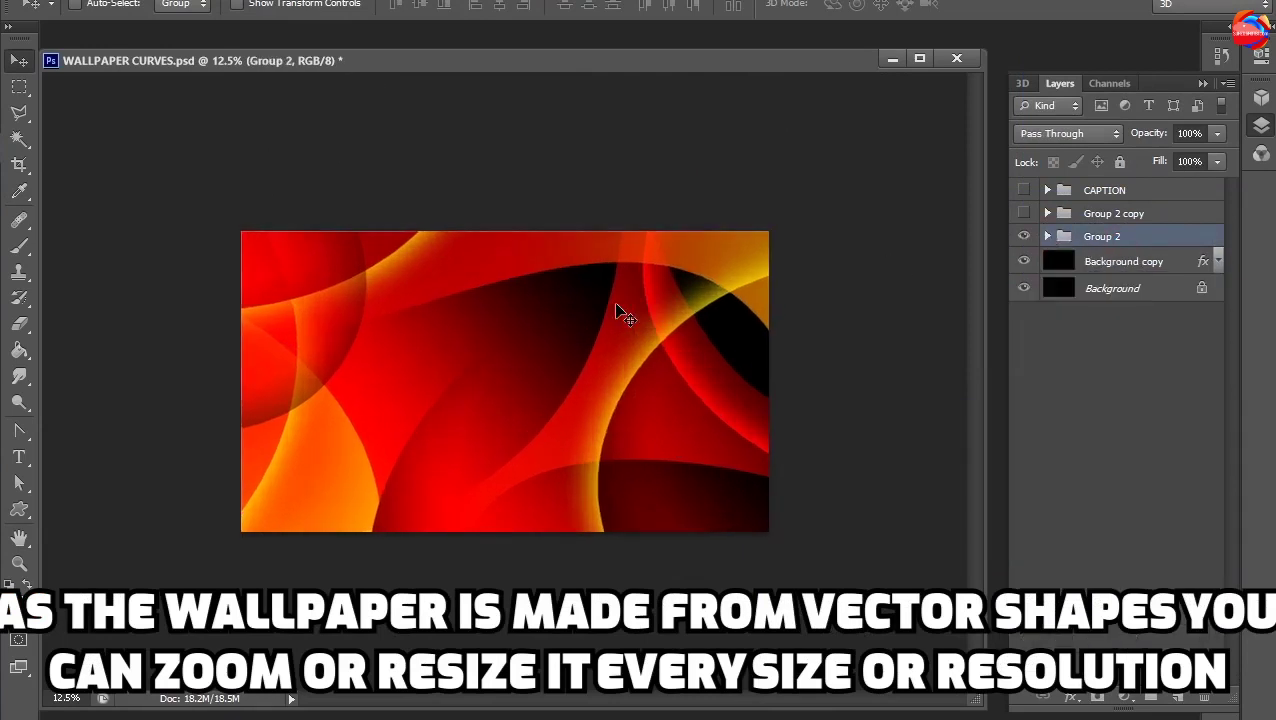
key(f)
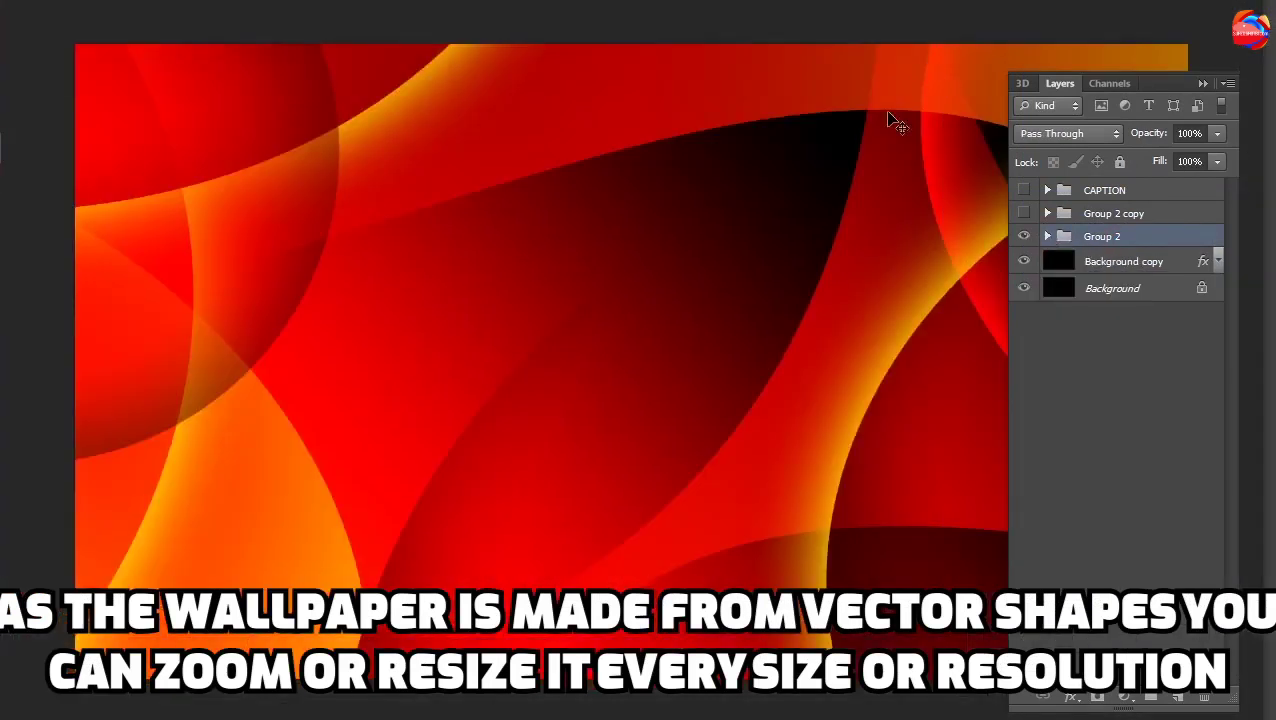
key(ctrl+plus)
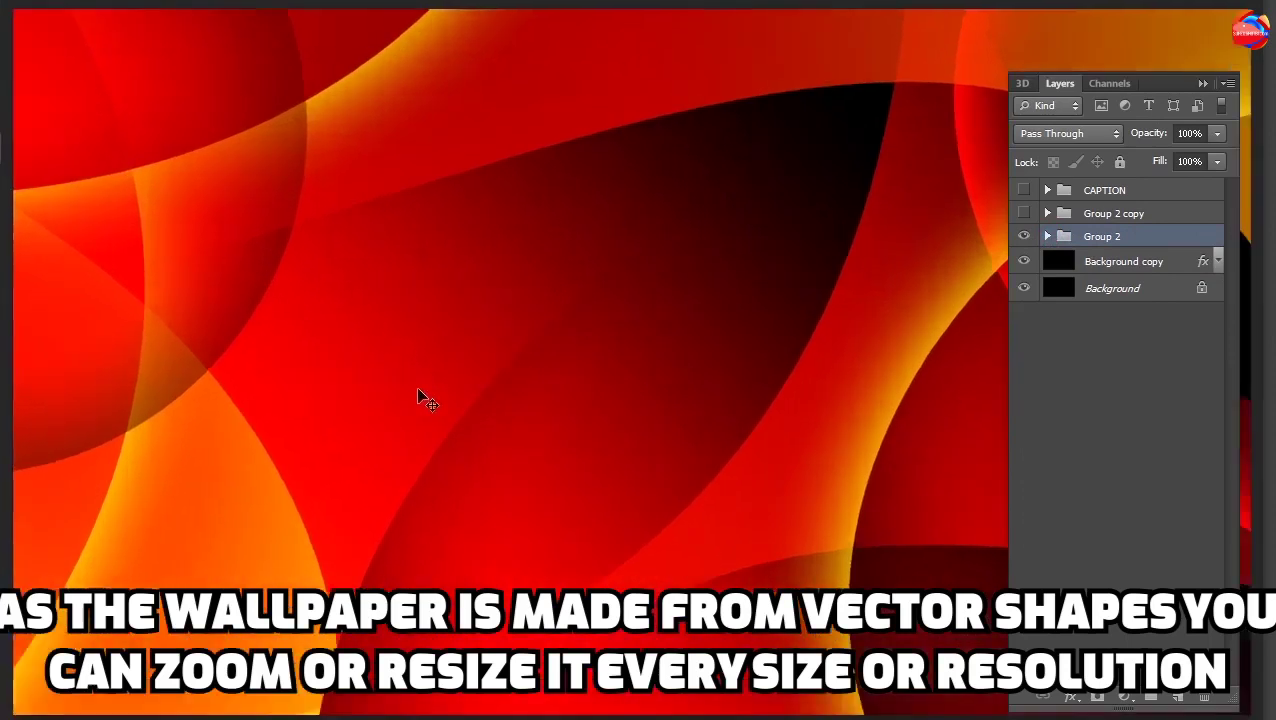
key(ctrl+plus)
drag(905, 262, 970, 155)
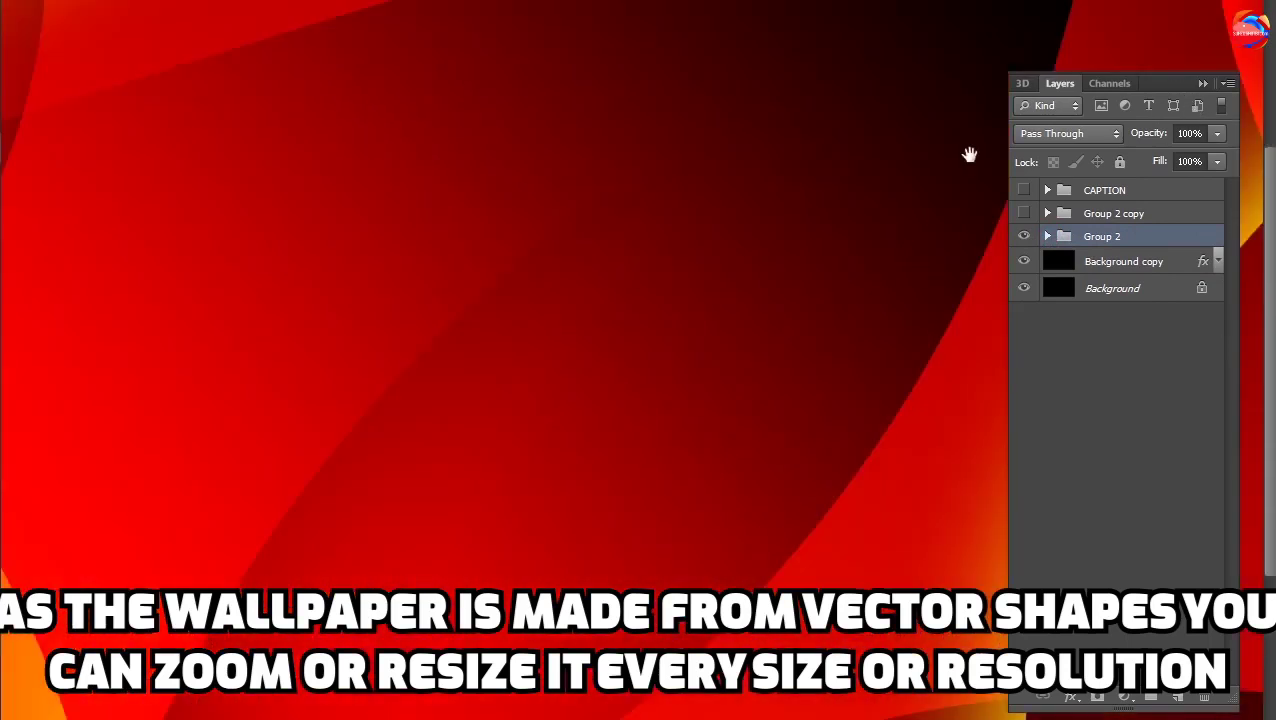
mouse_move(585, 366)
mouse_down()
mouse_move(917, 140)
mouse_move(425, 384)
mouse_up()
mouse_move(838, 340)
mouse_down()
mouse_move(732, 333)
mouse_move(800, 208)
mouse_move(874, 191)
mouse_move(832, 216)
mouse_up()
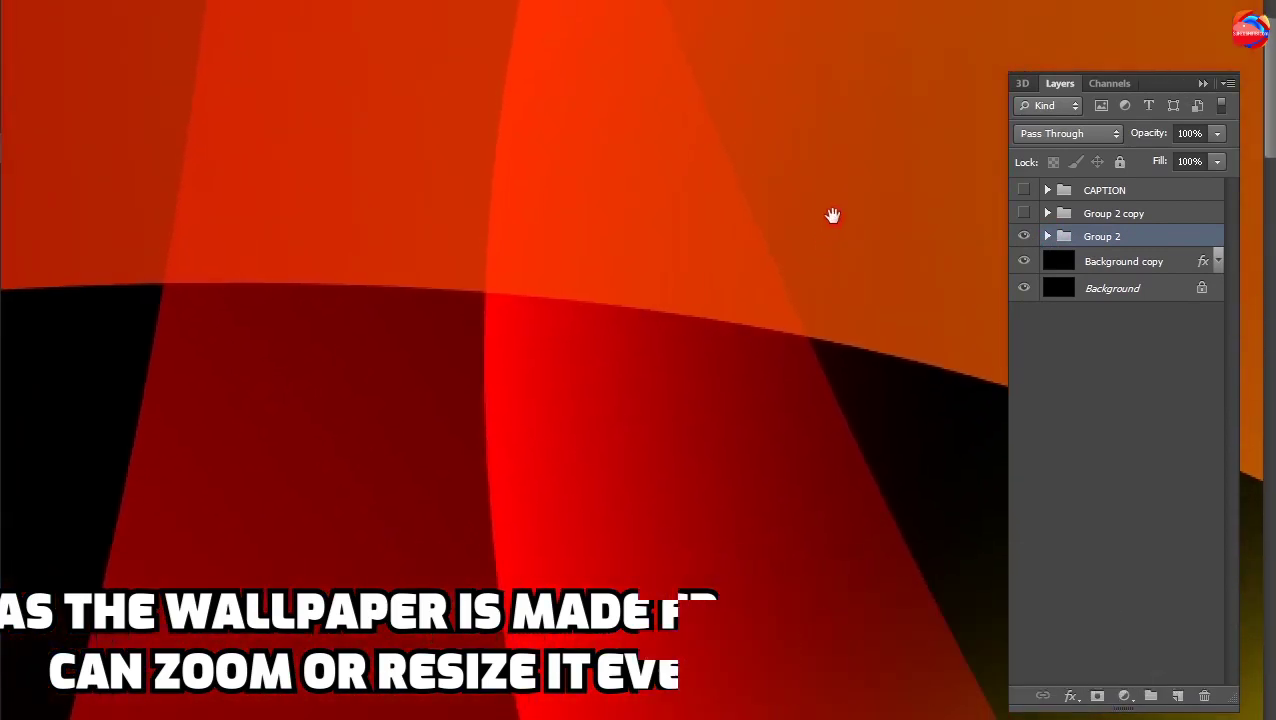
alt+click(684, 399)
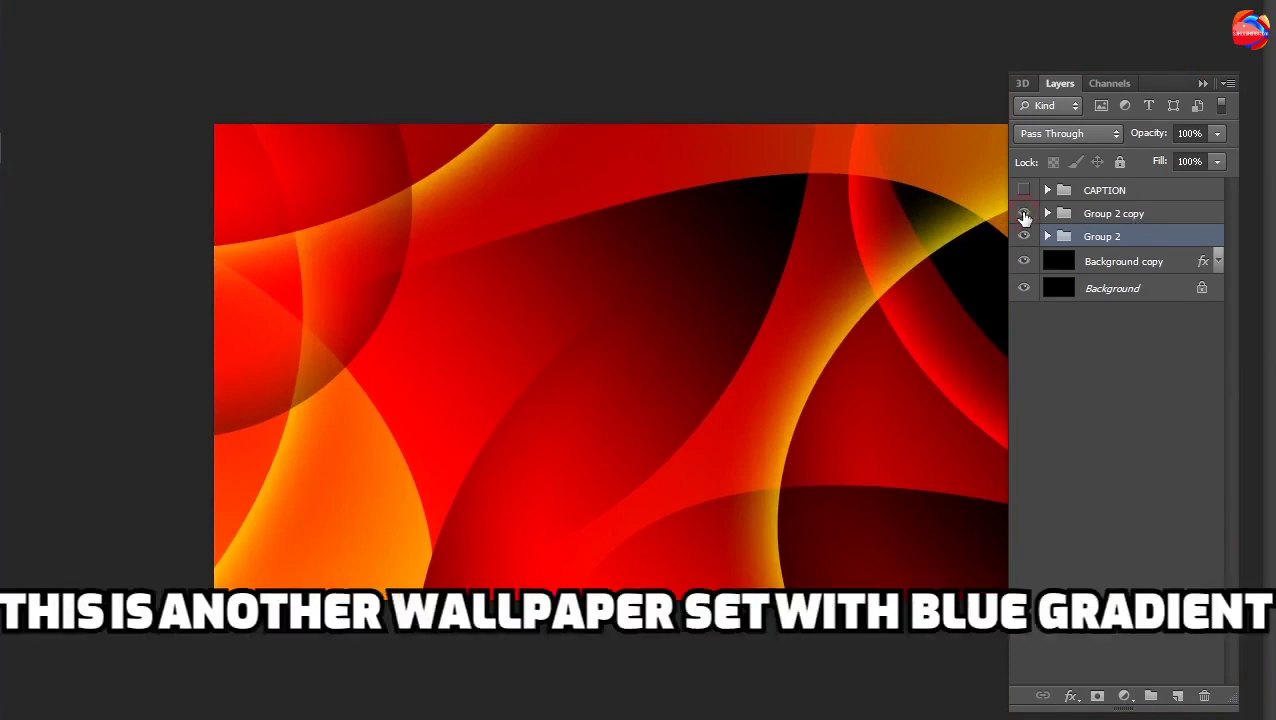
click(1024, 214)
click(1047, 214)
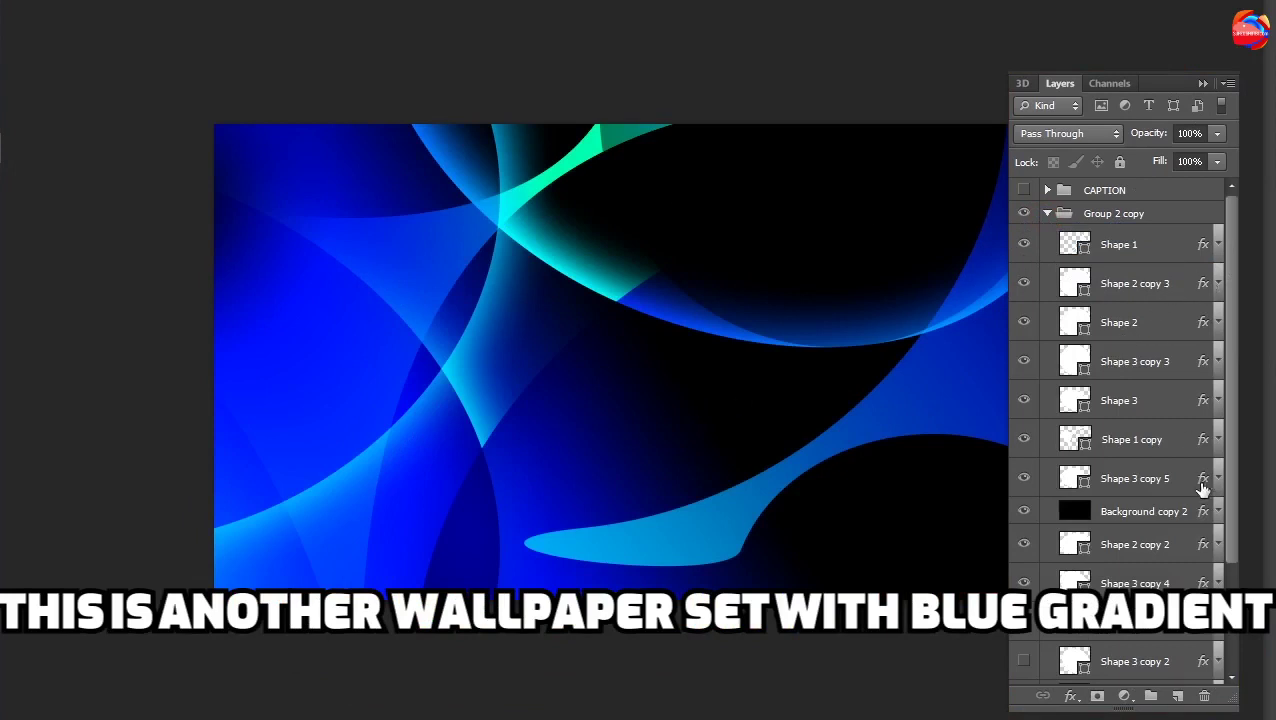
scroll(1200, 490, down, 1)
click(1135, 615)
scroll(1135, 569, down, 1)
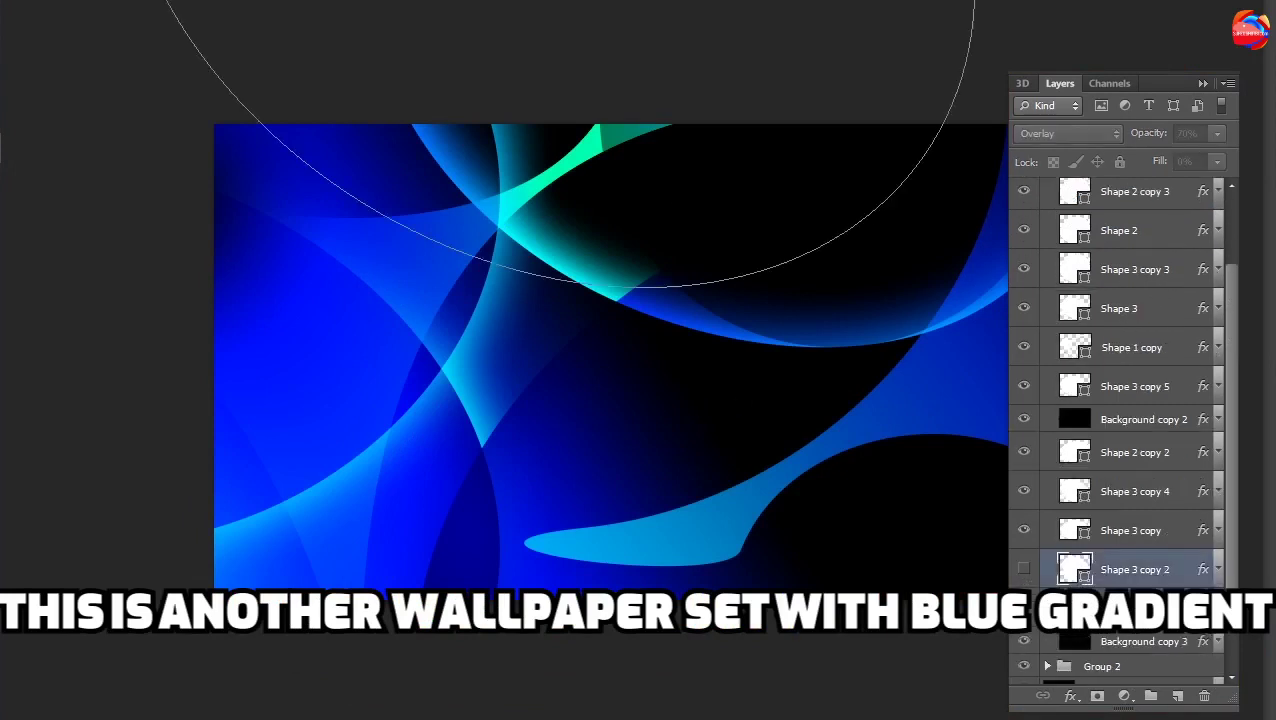
double_click(1100, 578)
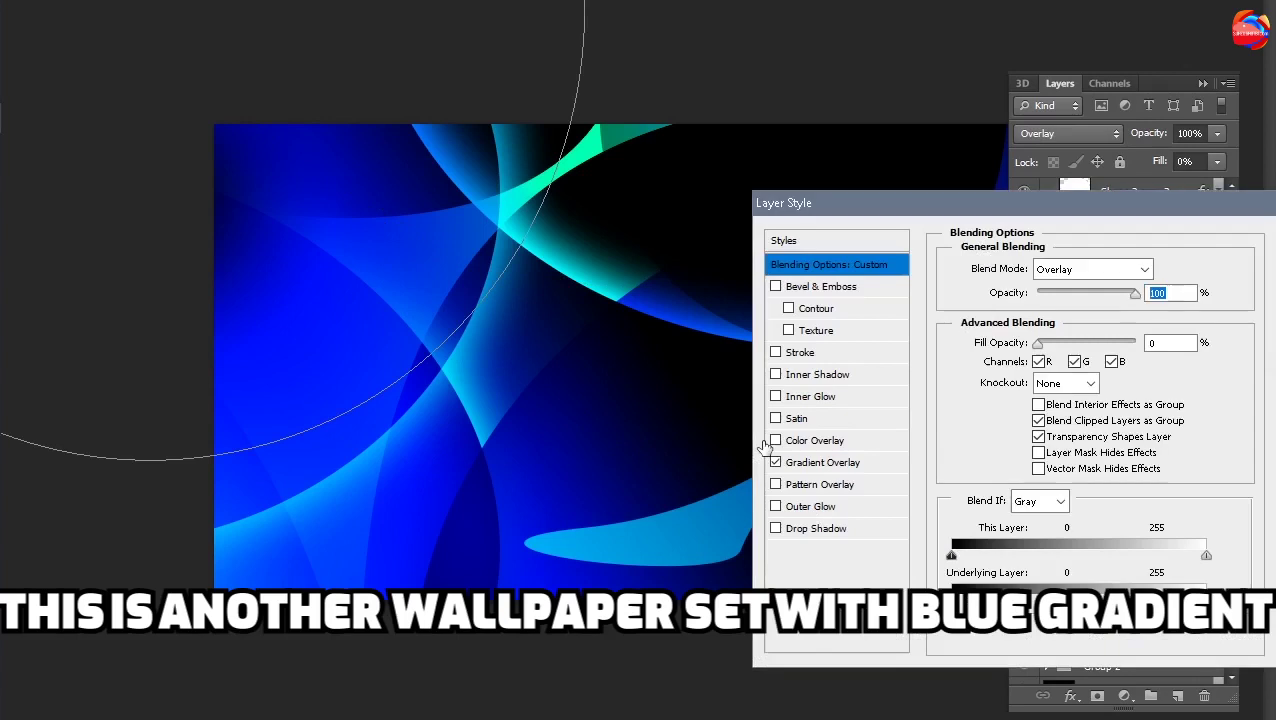
click(838, 462)
click(1070, 316)
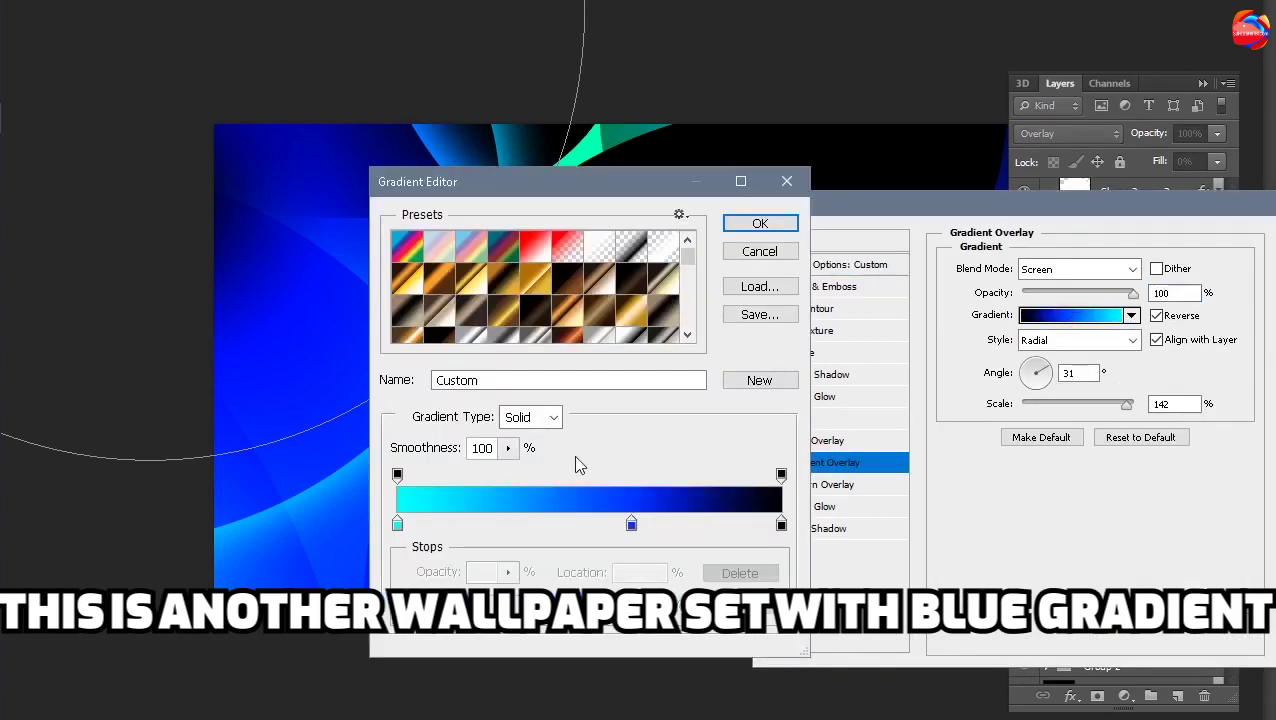
double_click(397, 526)
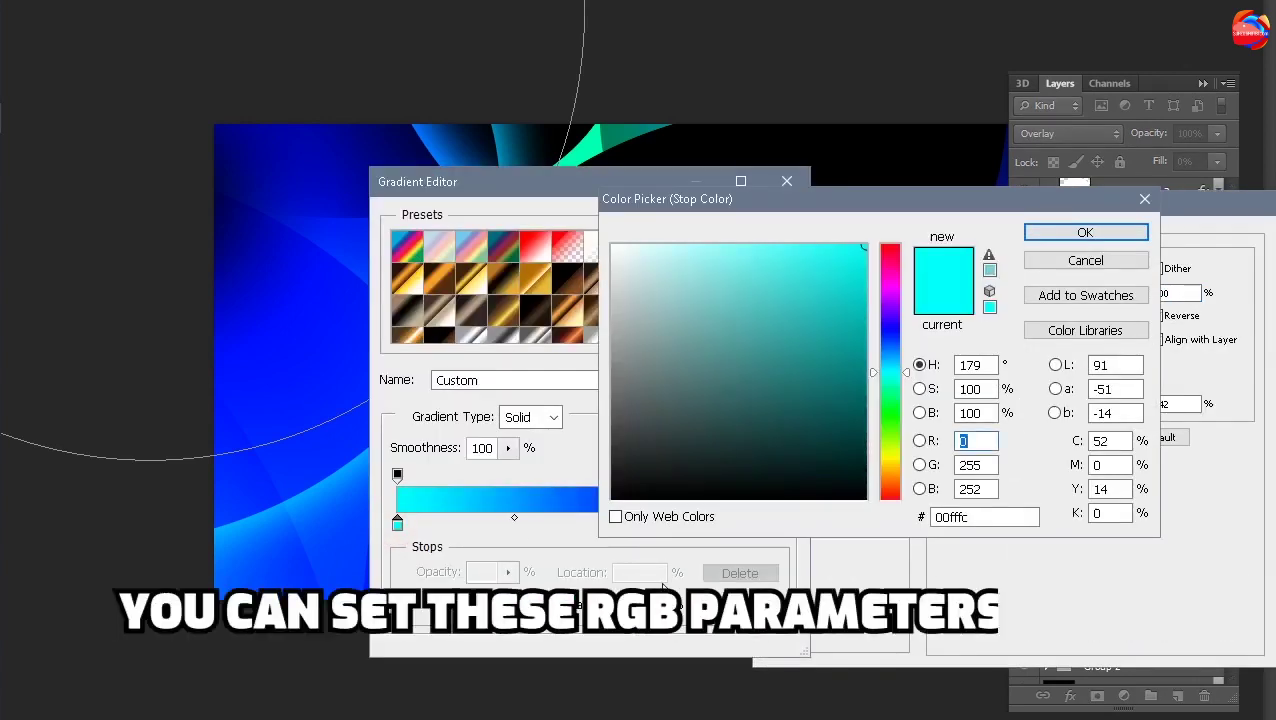
key(Return)
double_click(630, 526)
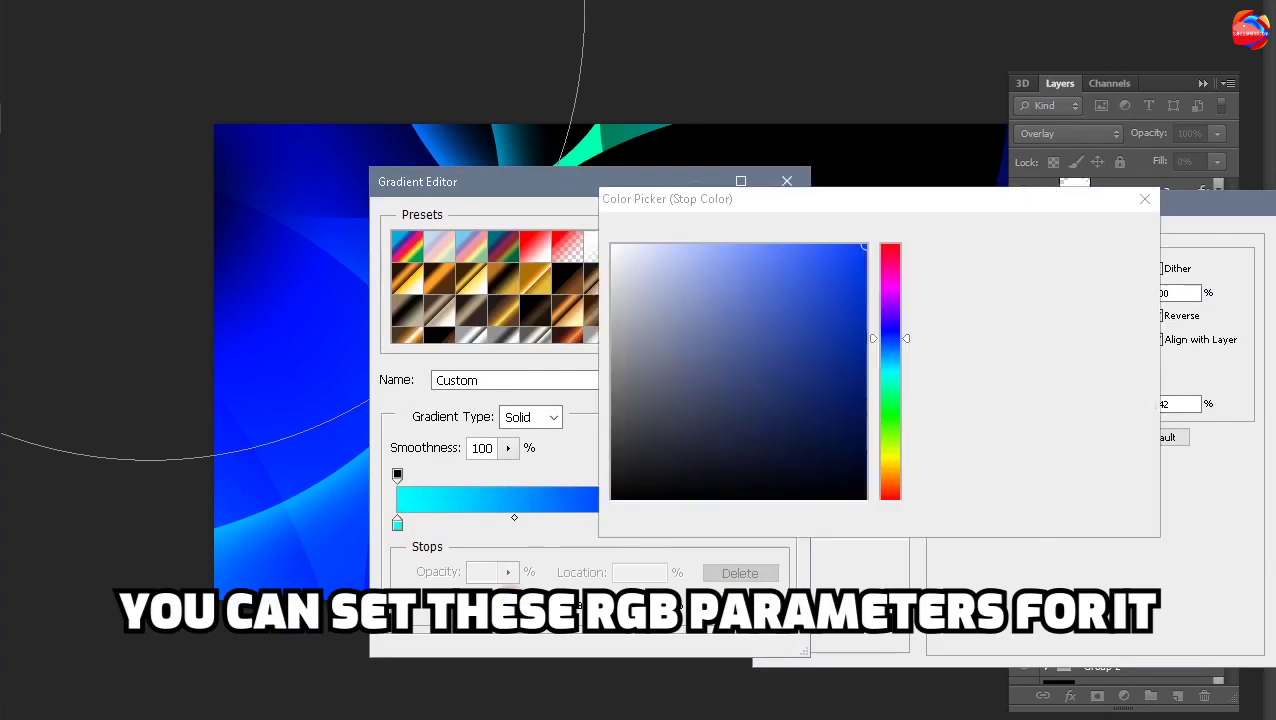
key(Return)
click(790, 226)
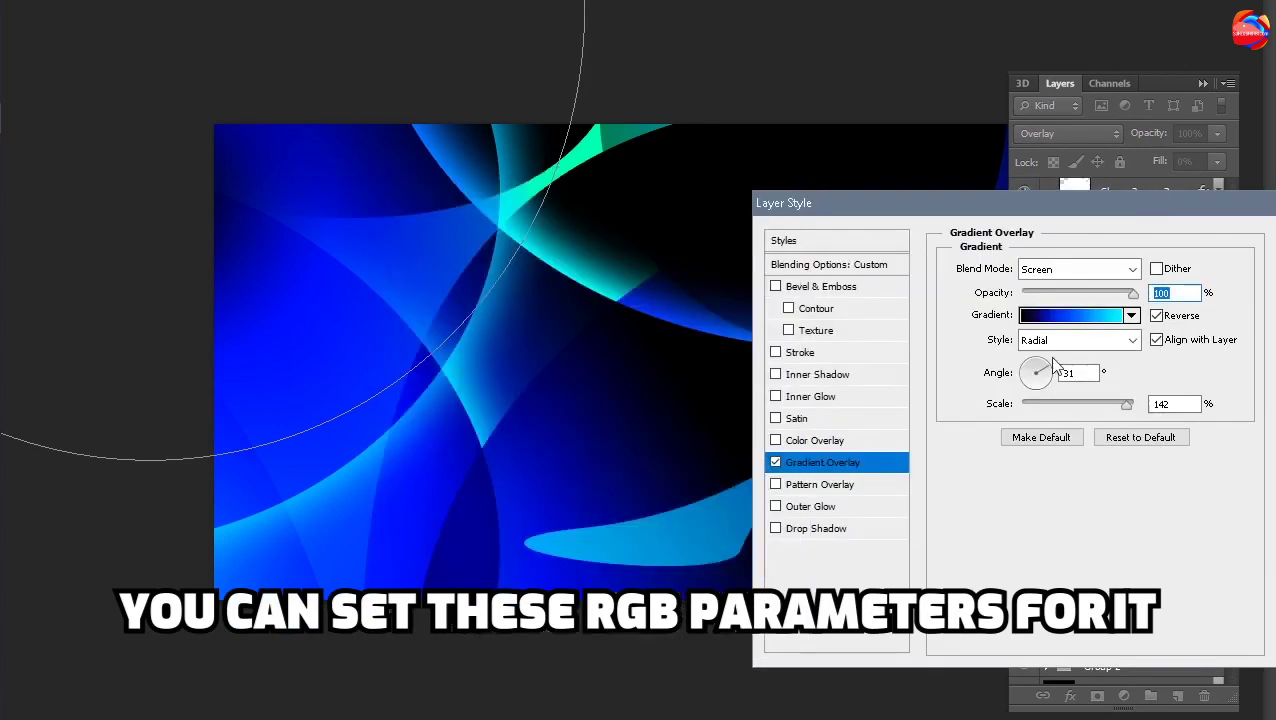
click(1156, 315)
click(1156, 315)
key(Return)
click(1022, 569)
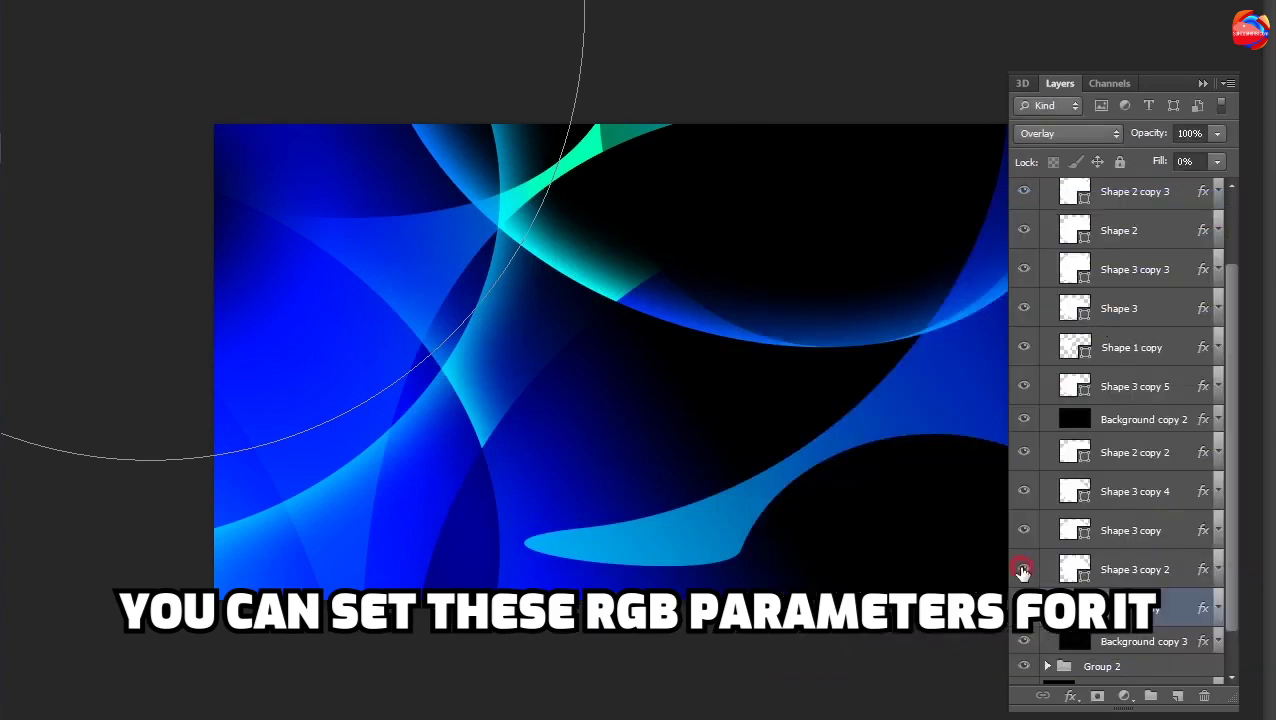
click(1034, 530)
click(1023, 530)
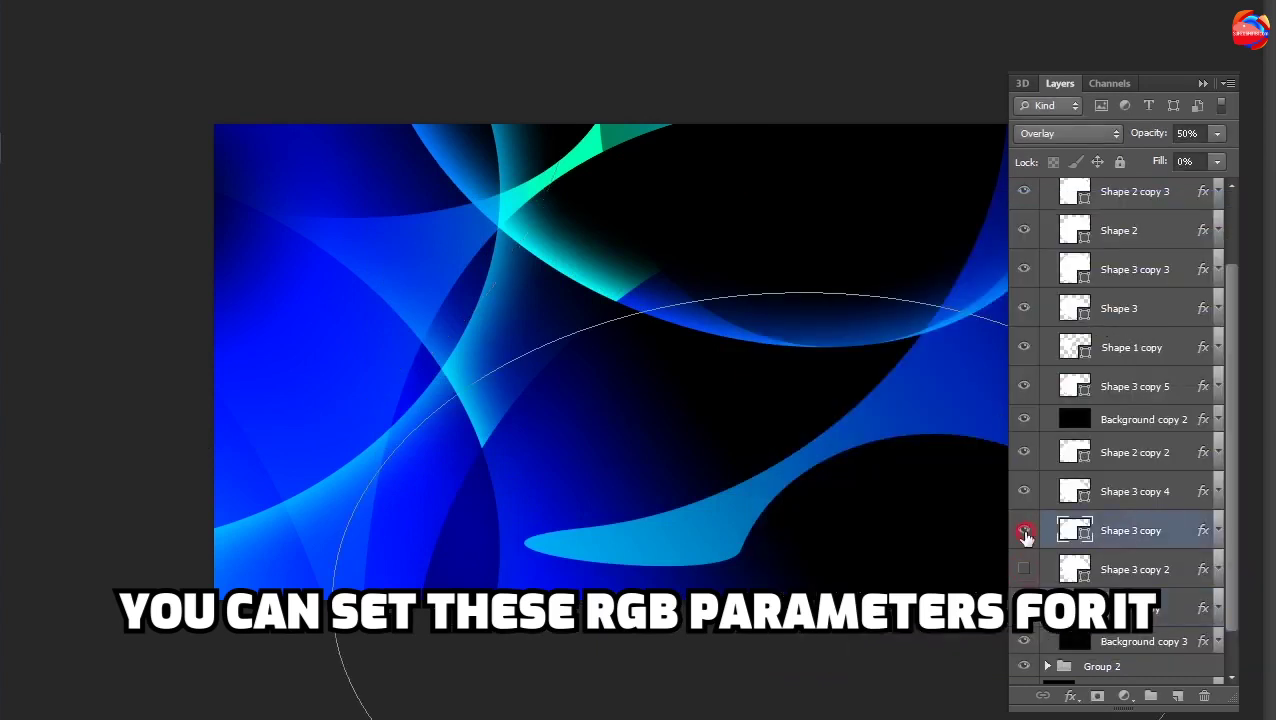
click(1024, 531)
key(ctrl+minus)
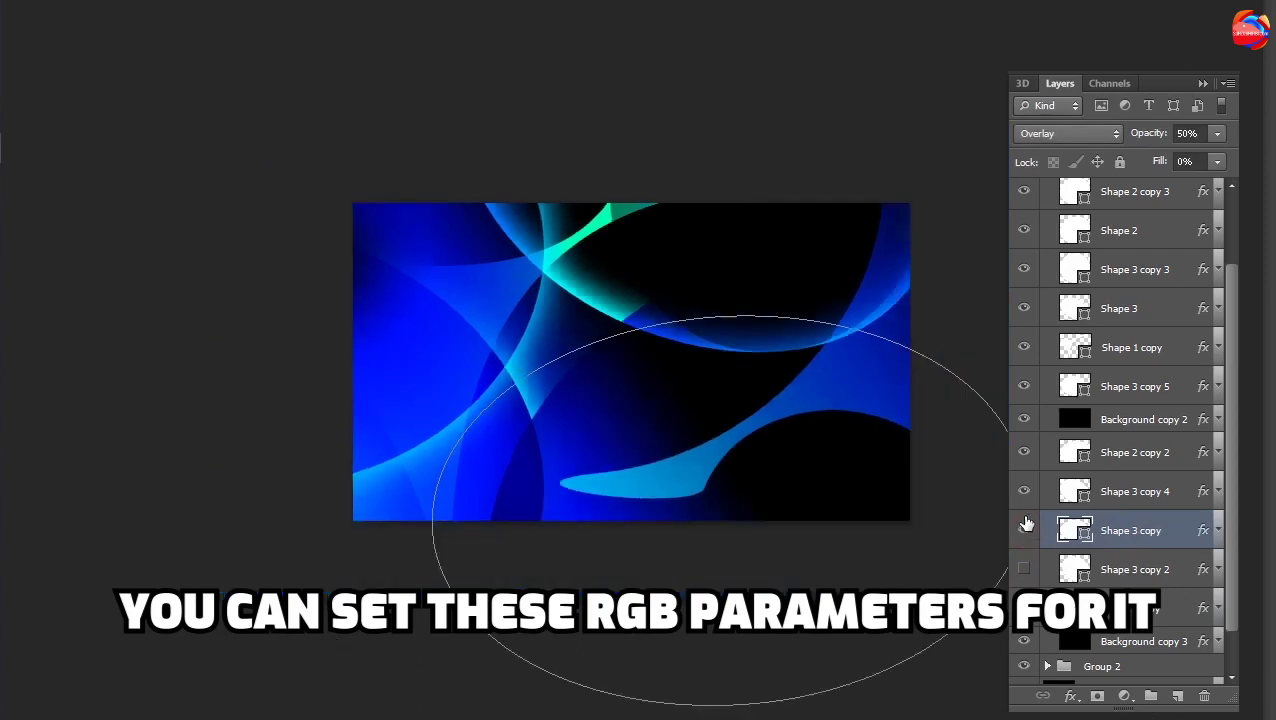
click(1132, 347)
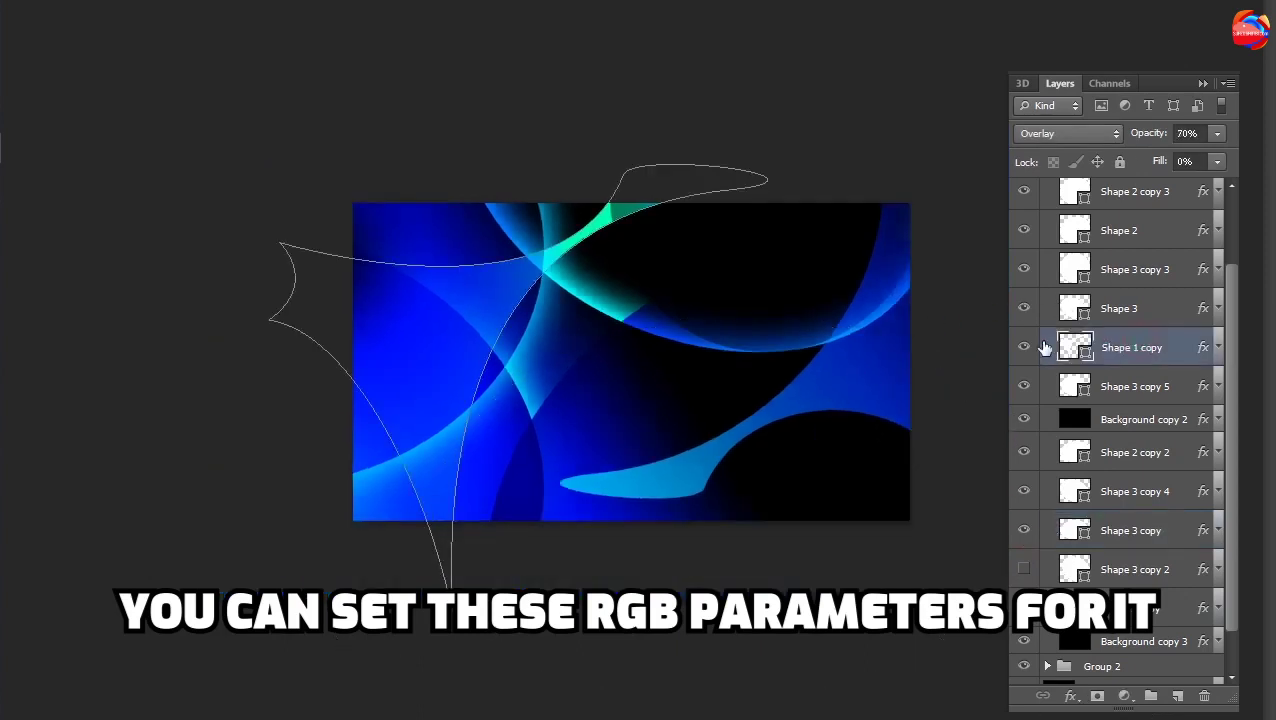
scroll(1140, 410, up, 2)
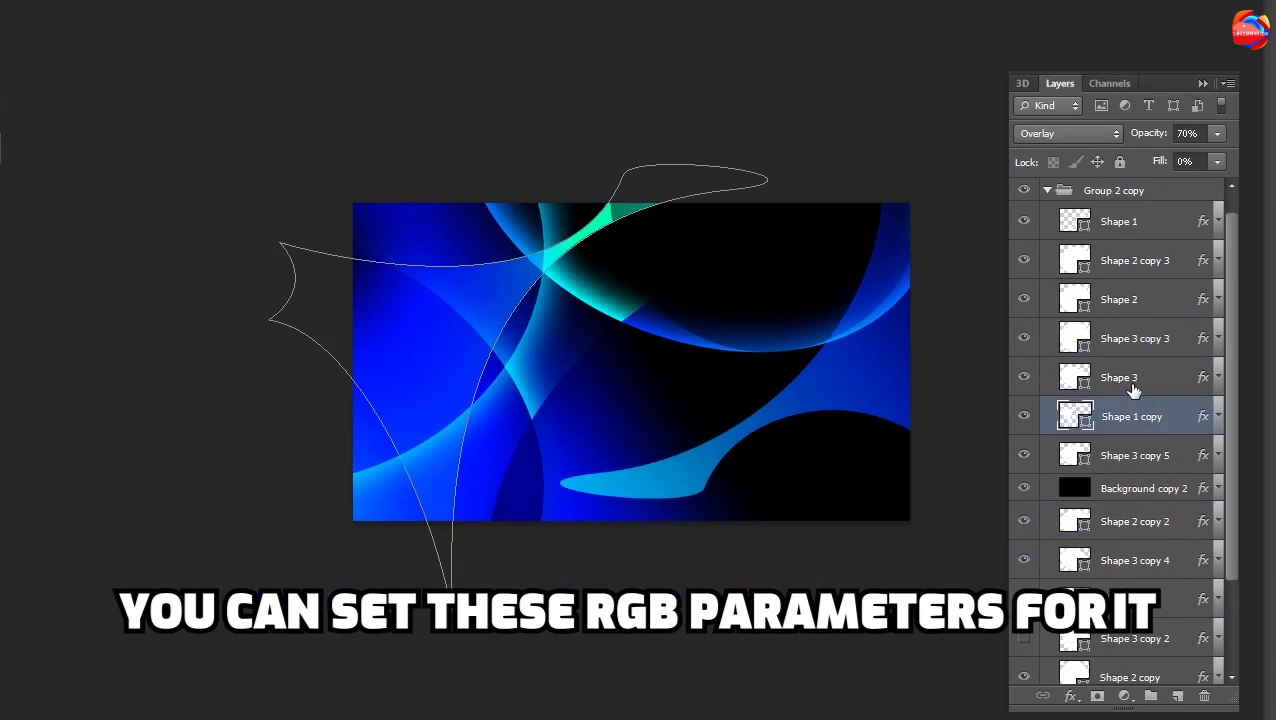
scroll(1130, 385, up, 1)
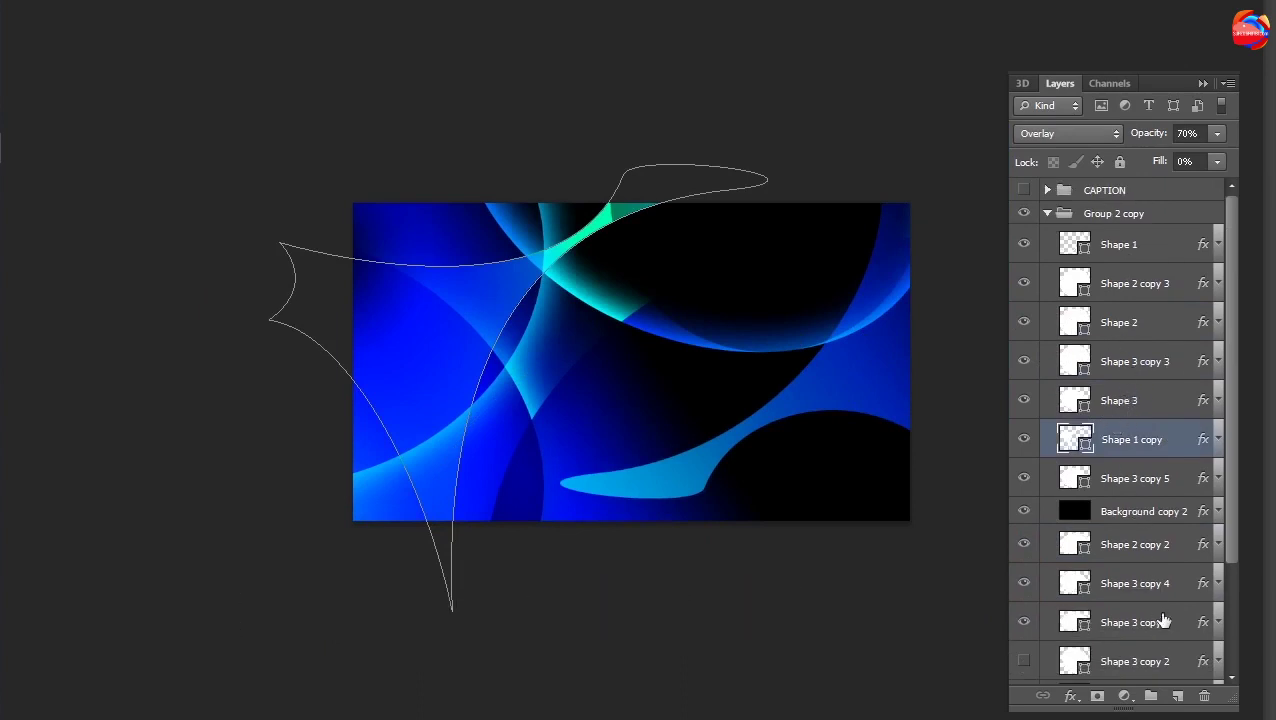
click(1161, 600)
Scale the Shape 1 swoosh up toward the lower left with Free Transform
click(1148, 258)
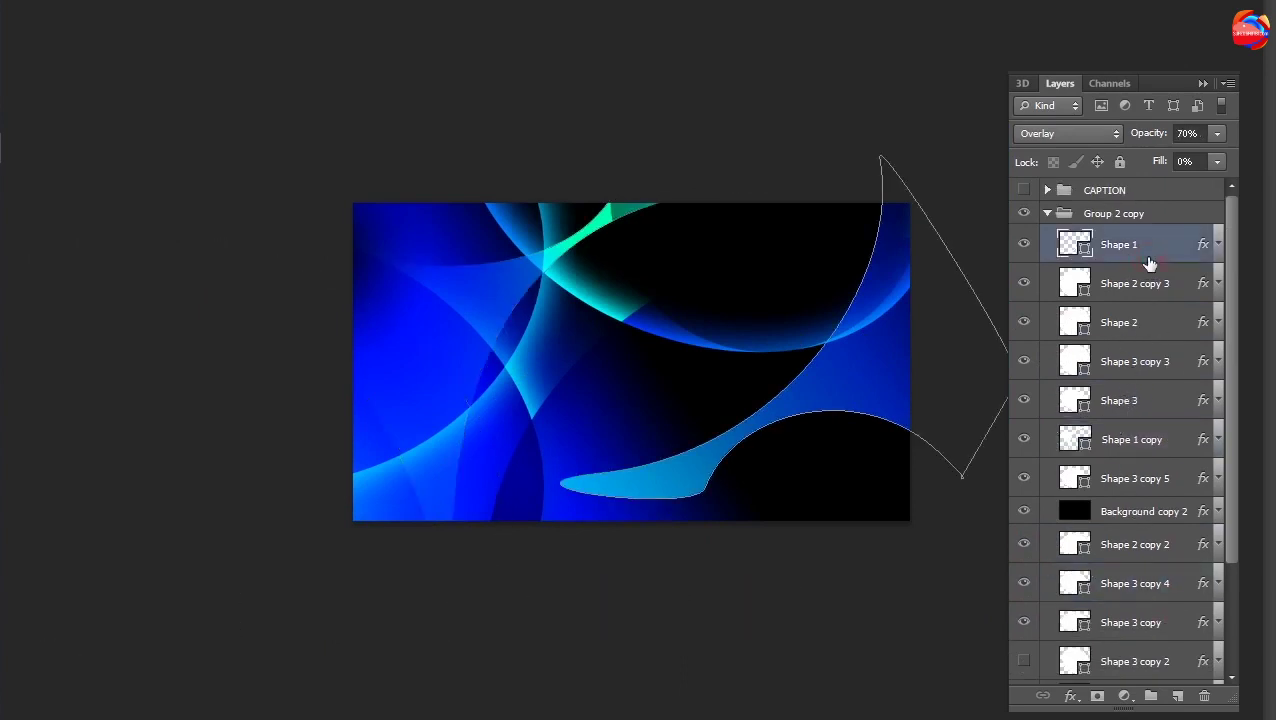
key(ctrl+t)
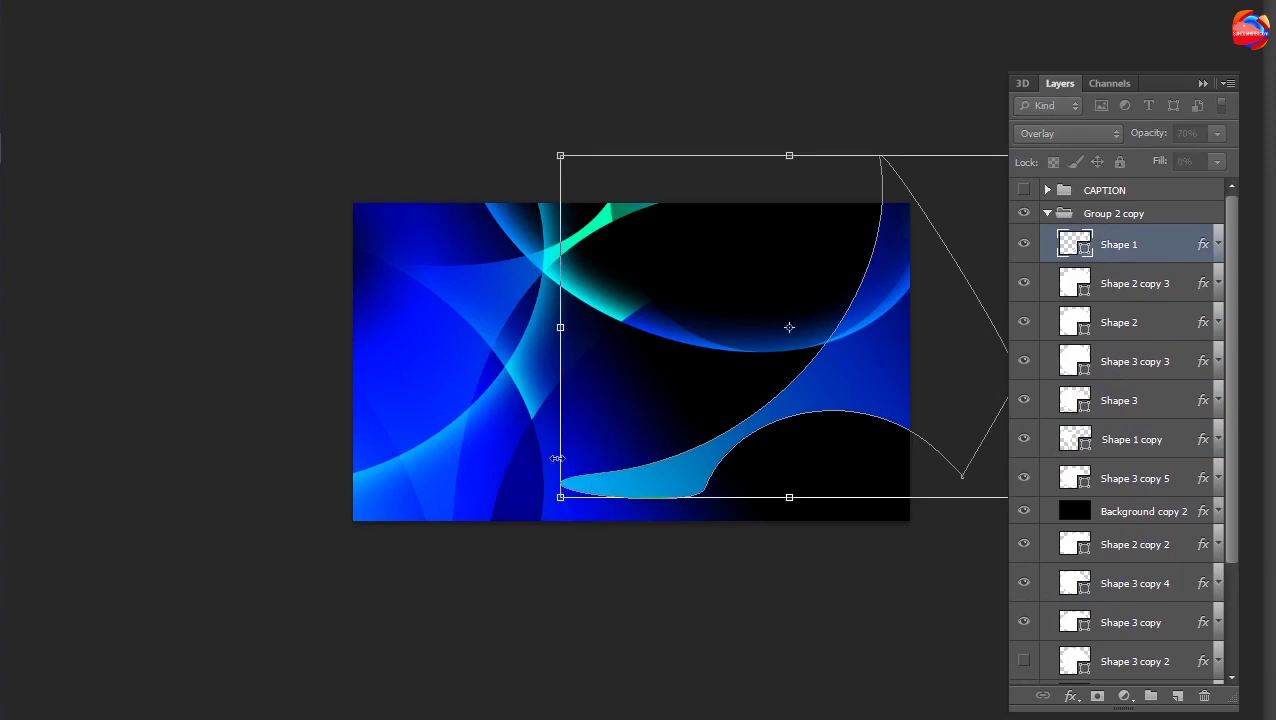
drag(540, 503, 485, 605)
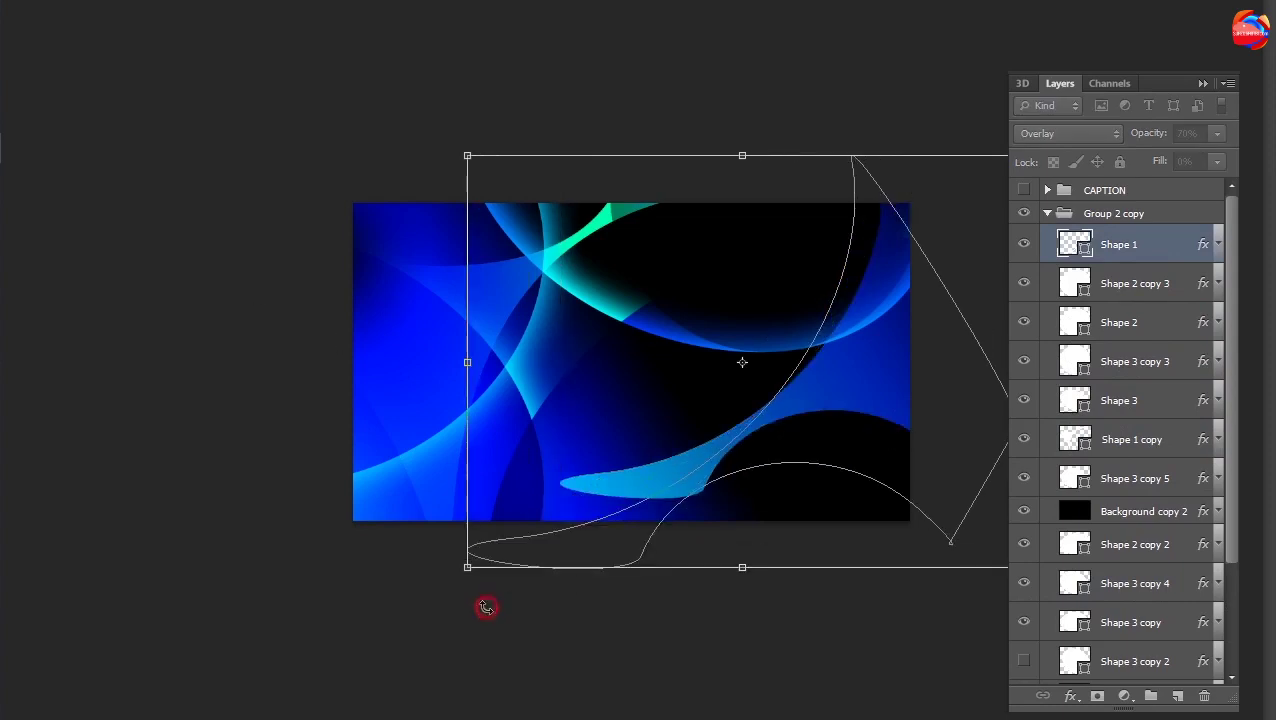
key(Return)
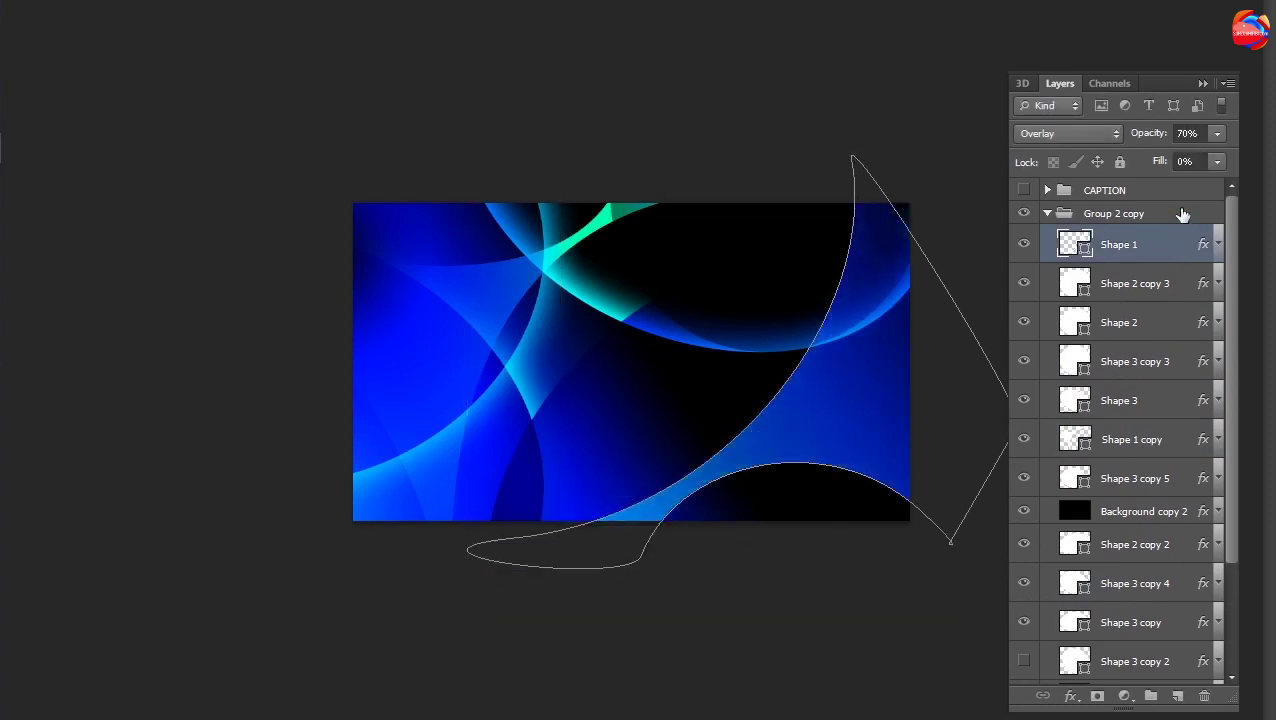
Move the swoosh further right and down on the canvas
click(1057, 218)
click(1049, 214)
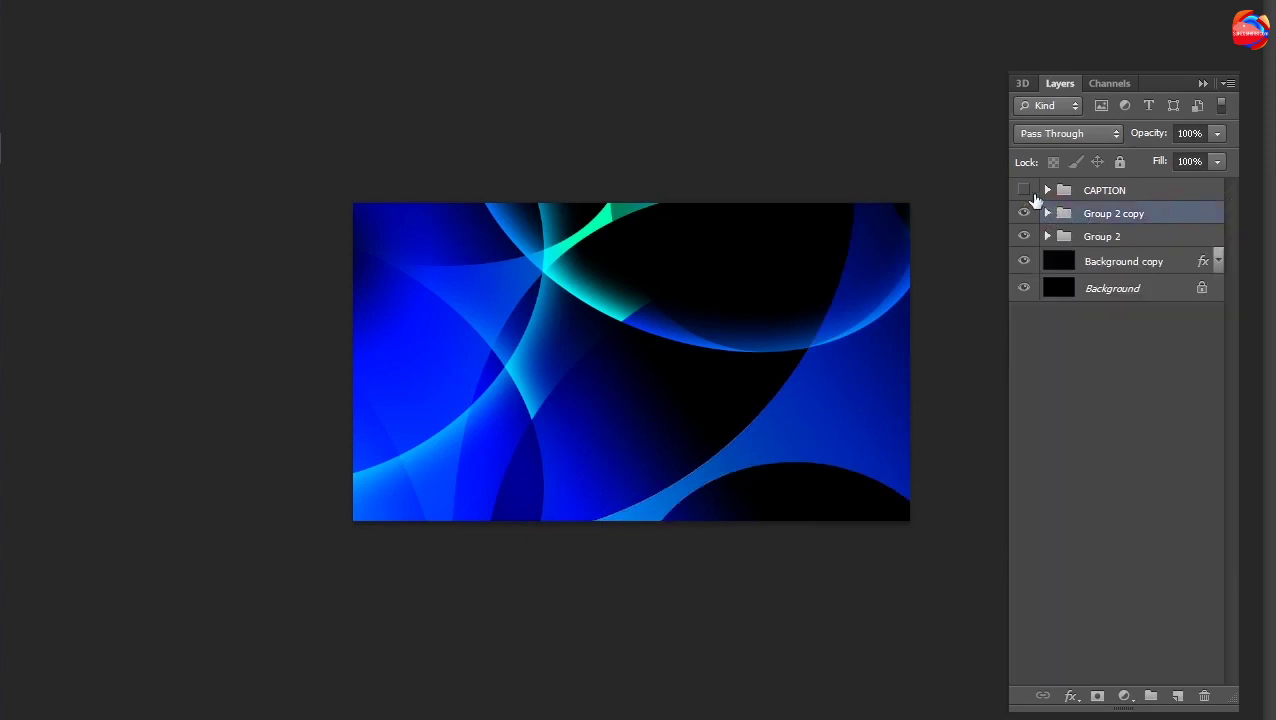
click(1049, 214)
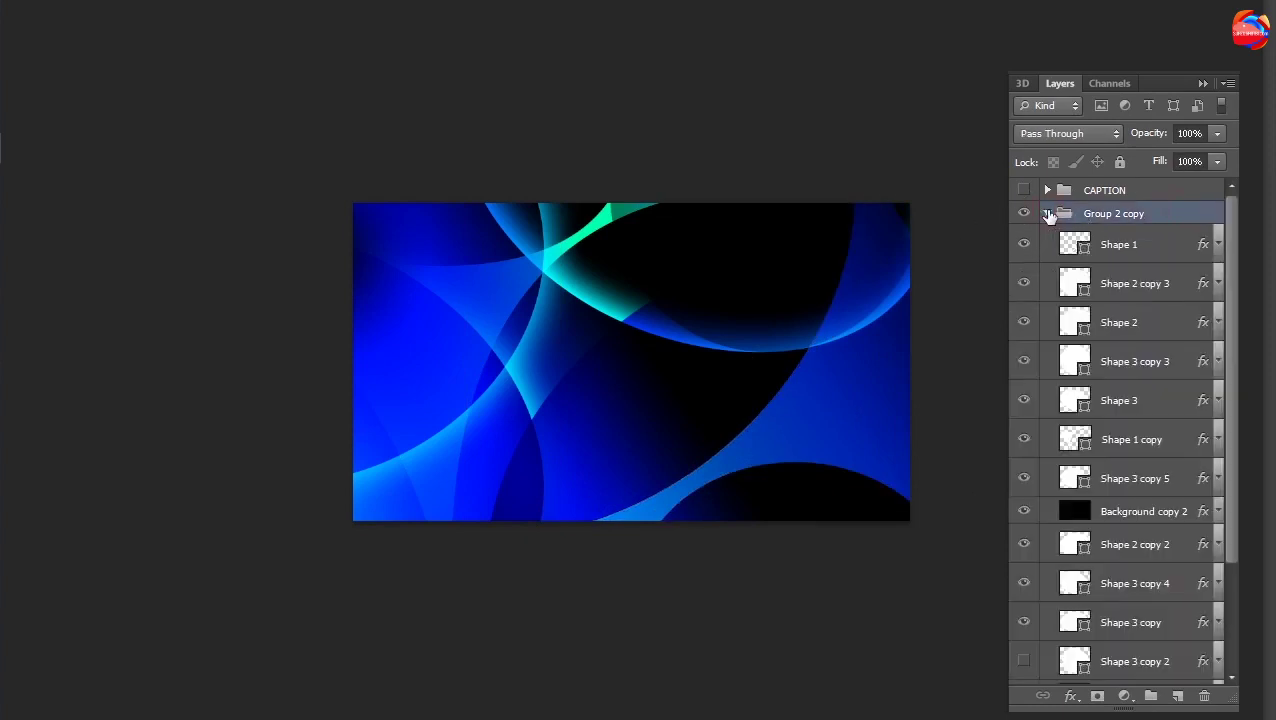
click(1134, 243)
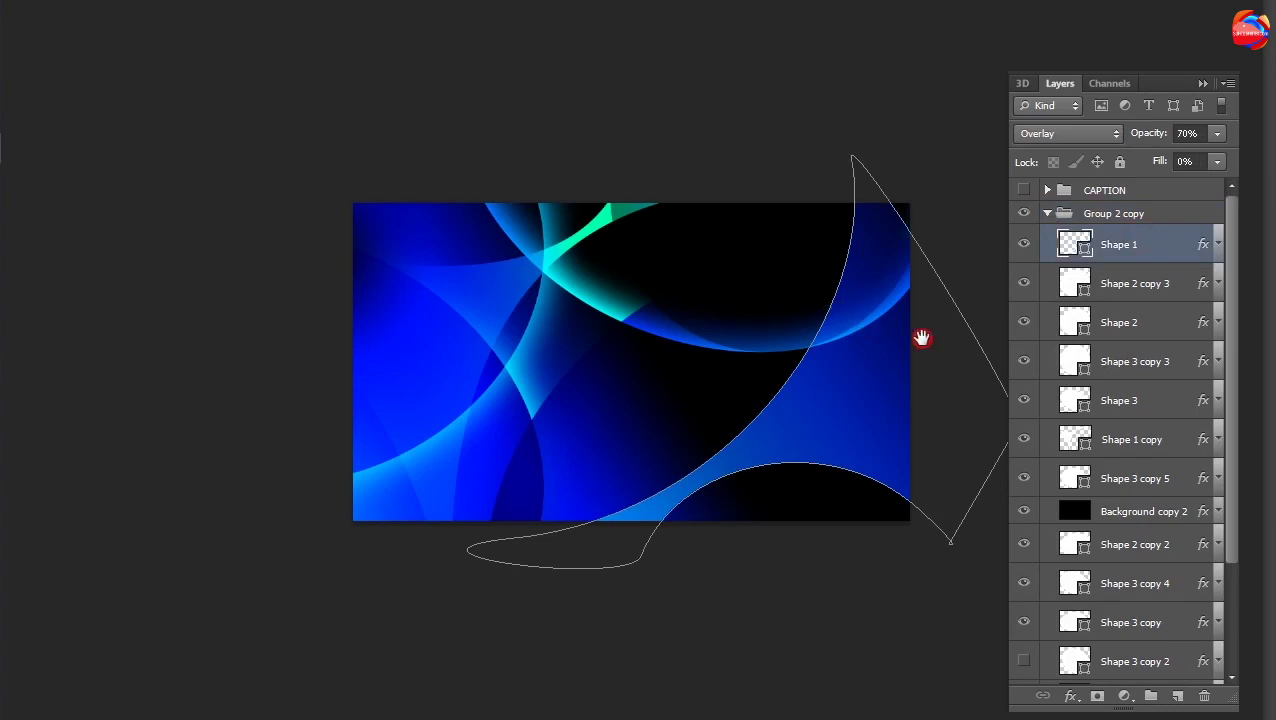
drag(865, 330, 934, 380)
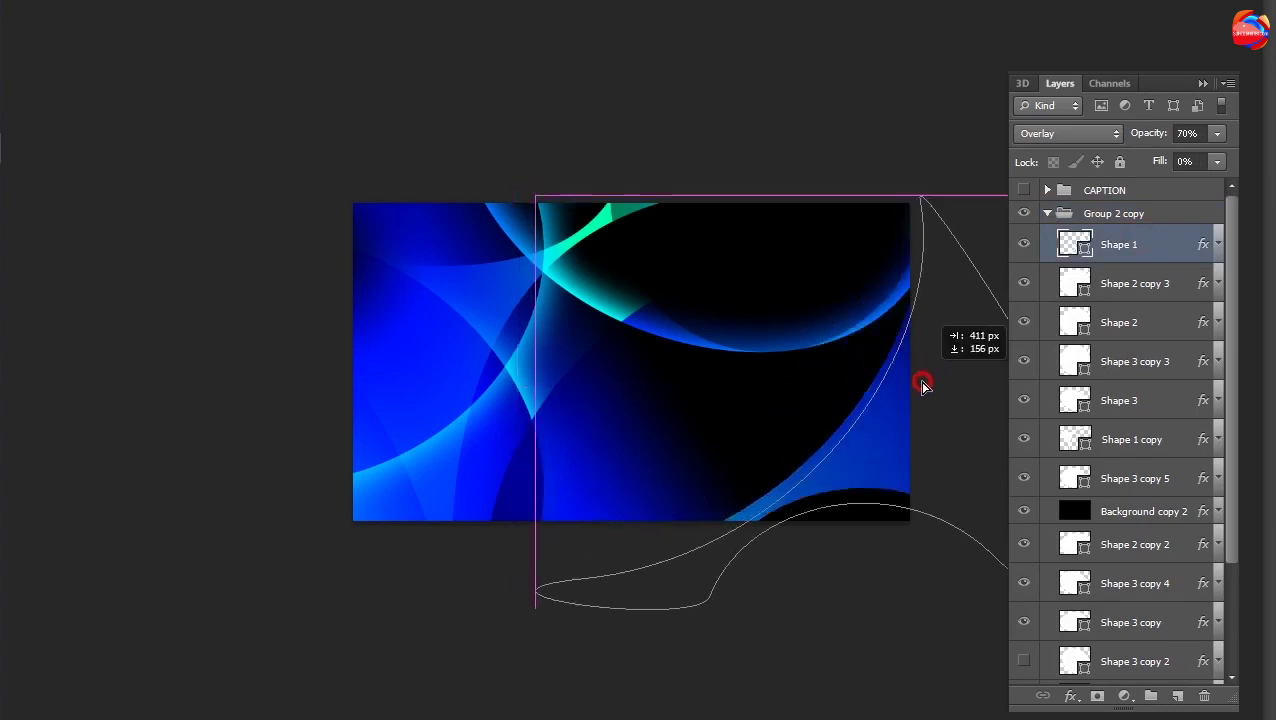
Collapse Group 2 copy, show the SOMEDIAPLUS CAPTION group, and hide Group 2 copy to reveal the red wallpaper
click(1180, 217)
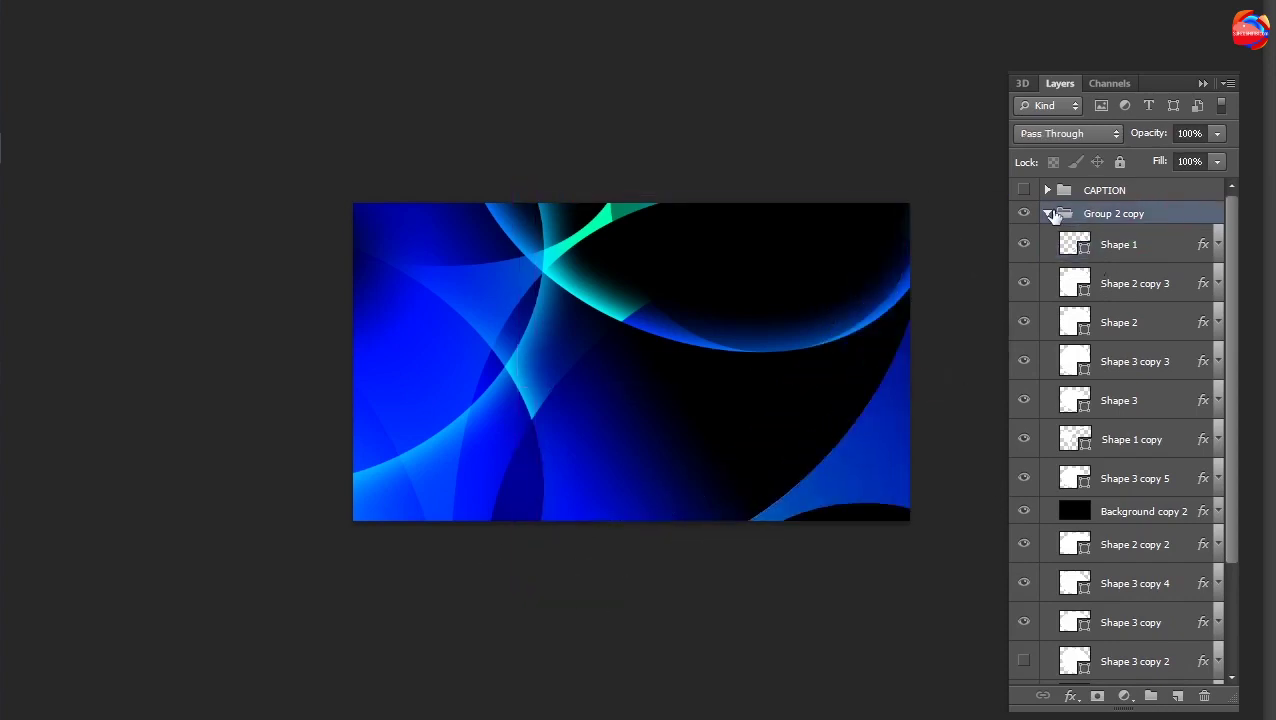
click(1047, 213)
click(1023, 190)
key(ctrl+0)
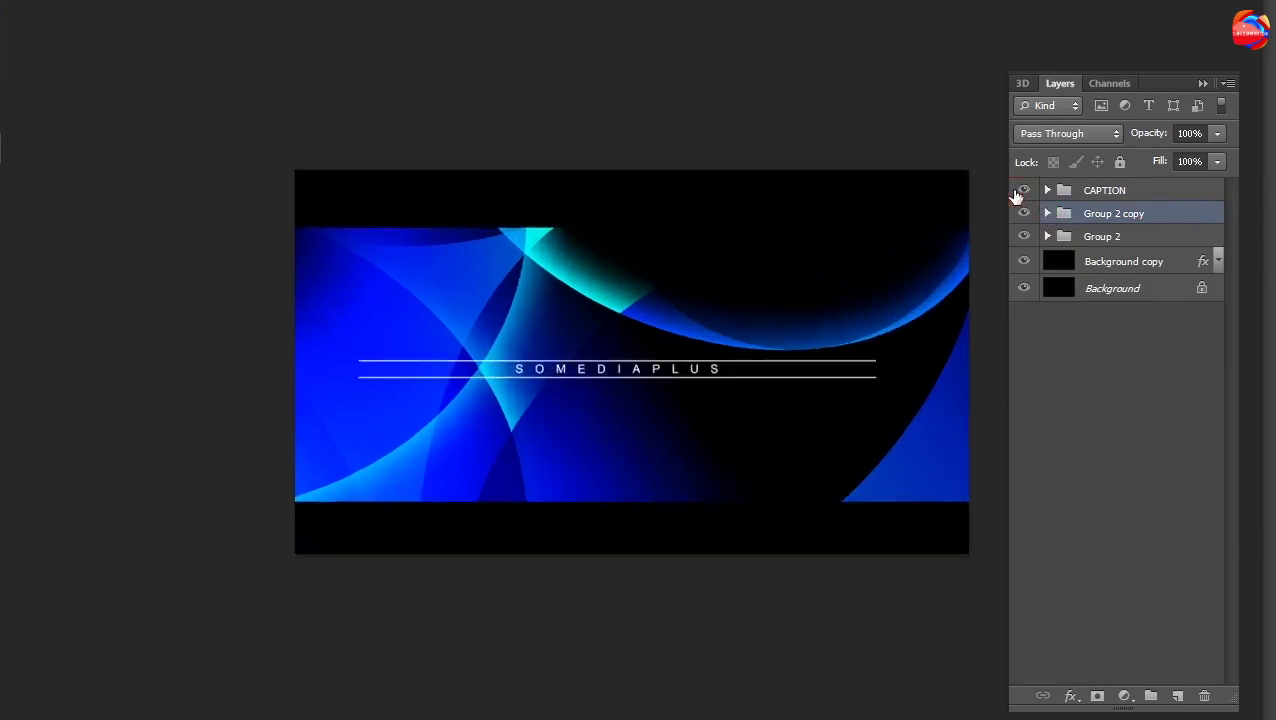
click(1022, 215)
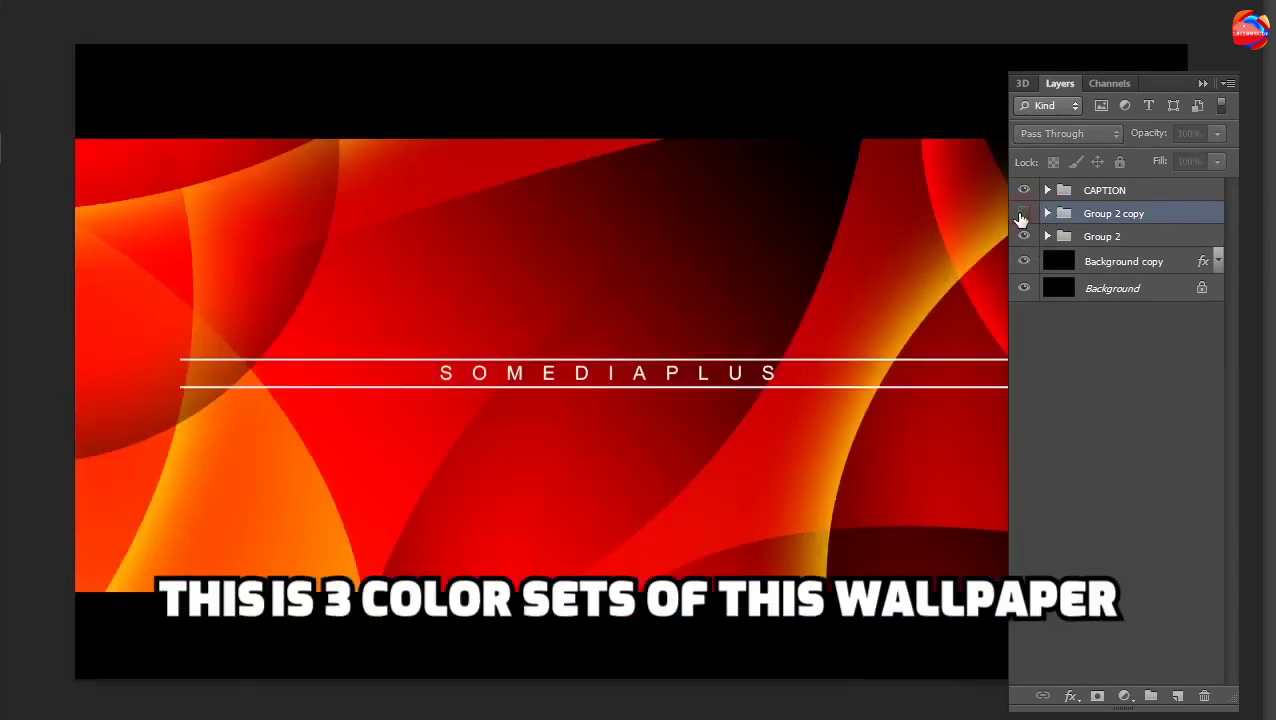